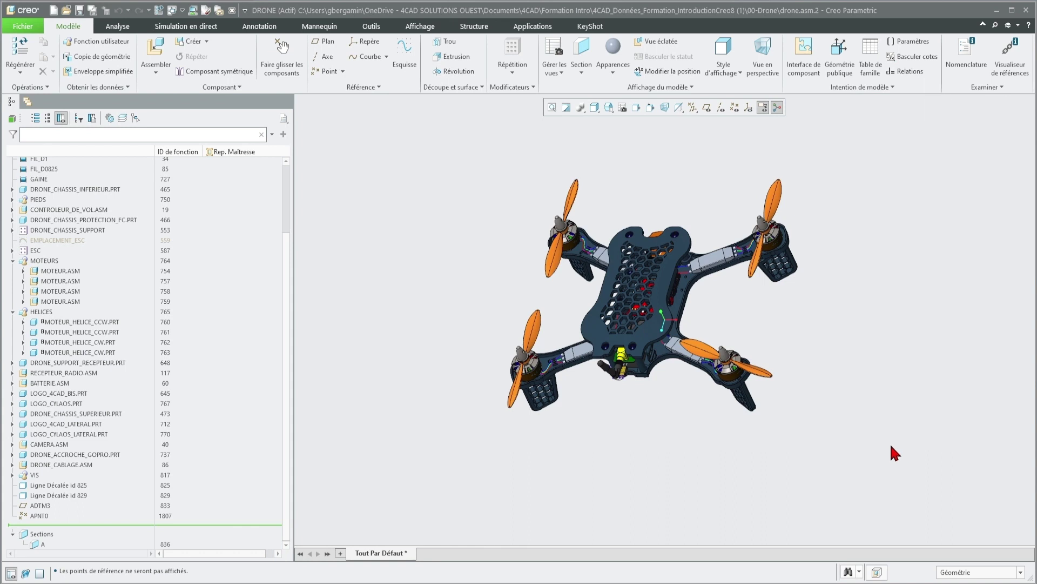
# Examine the drone's existing simplified representations, exploded states, orientations and sections in the view manager.
pyautogui.click(621, 111)
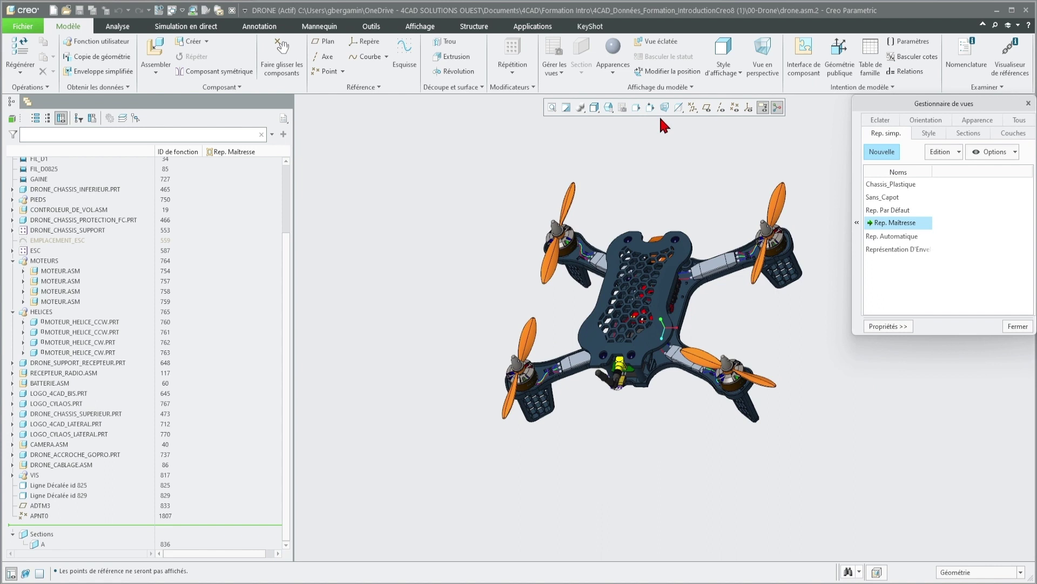
pyautogui.click(1020, 123)
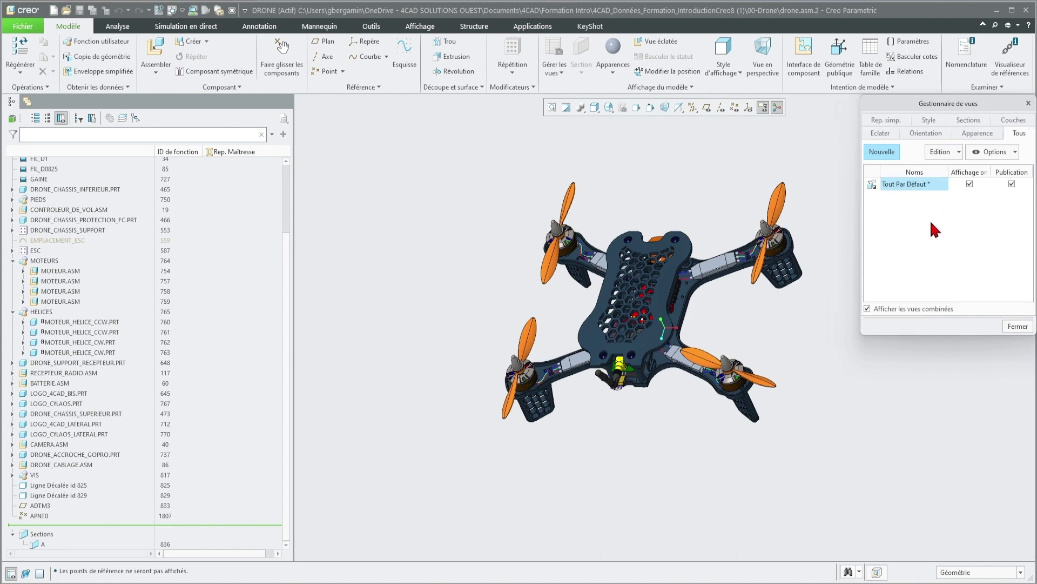
pyautogui.click(891, 122)
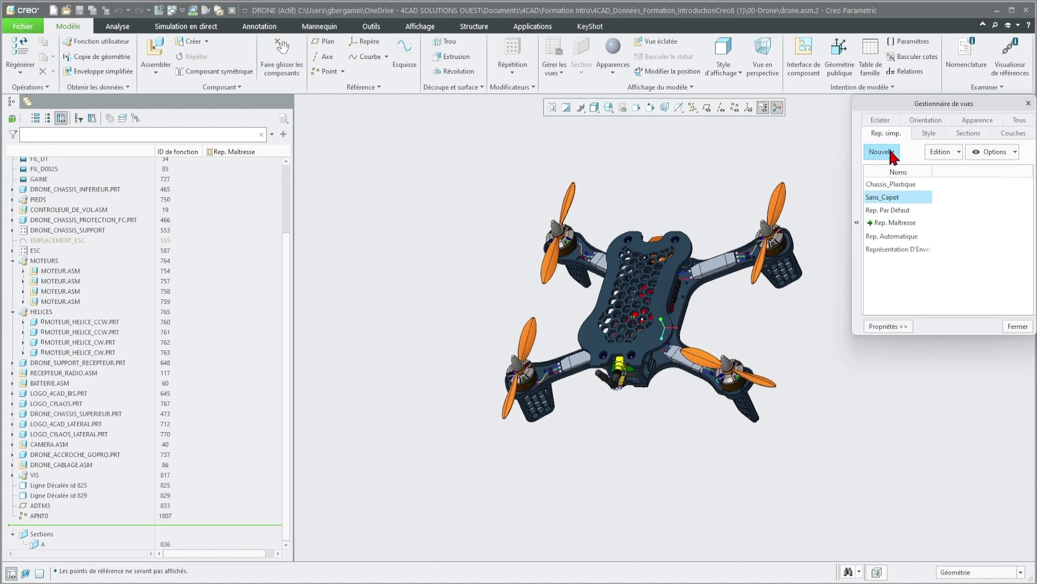
pyautogui.click(885, 125)
pyautogui.click(890, 185)
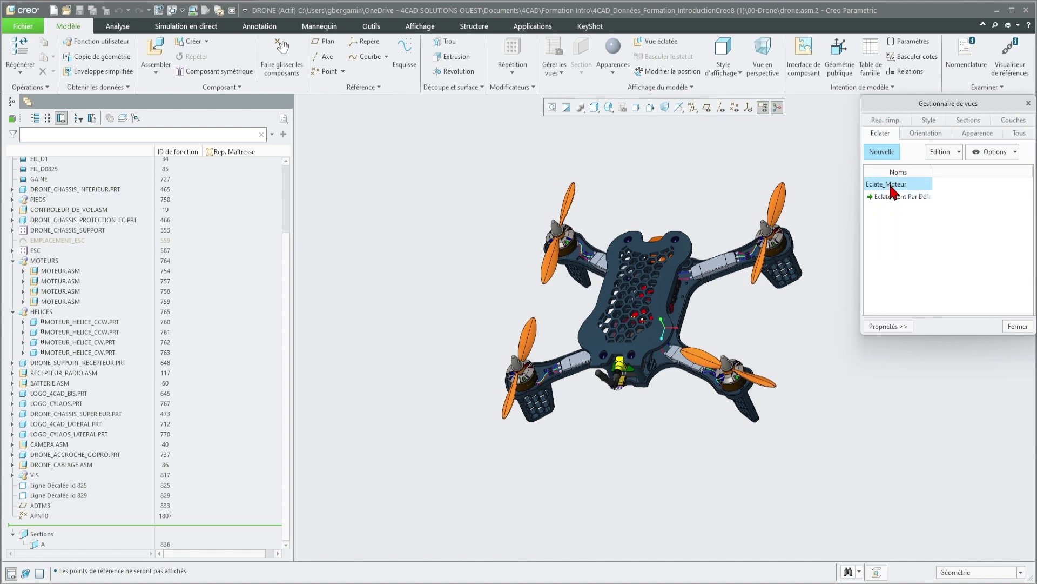
pyautogui.click(925, 133)
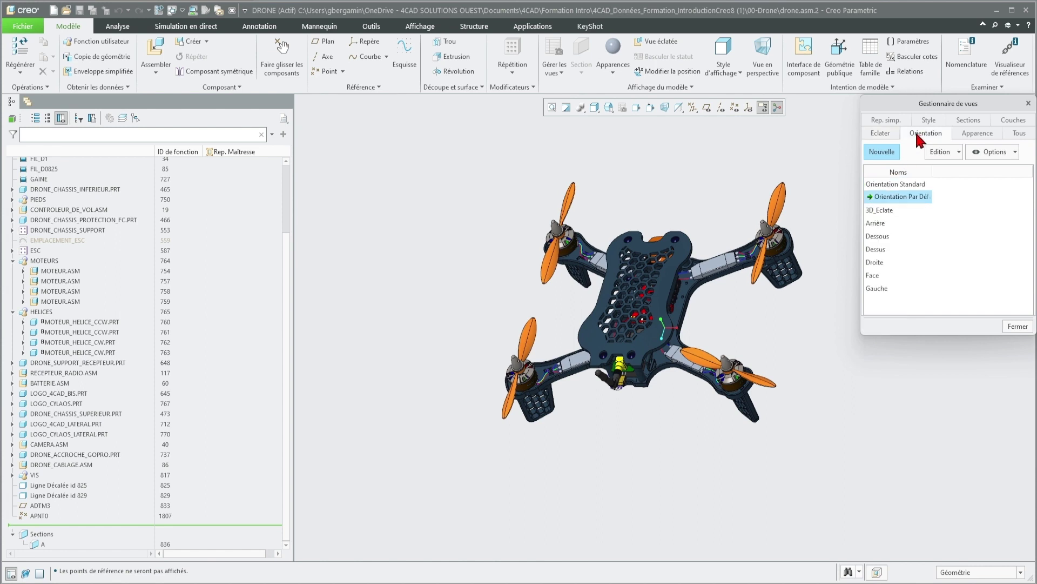
pyautogui.click(896, 210)
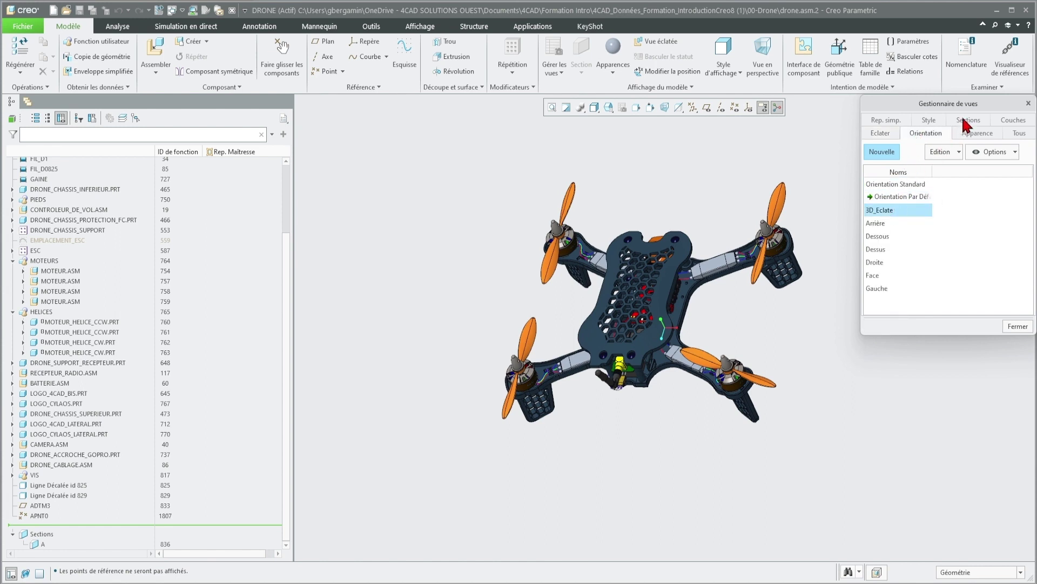
pyautogui.click(967, 120)
pyautogui.click(871, 198)
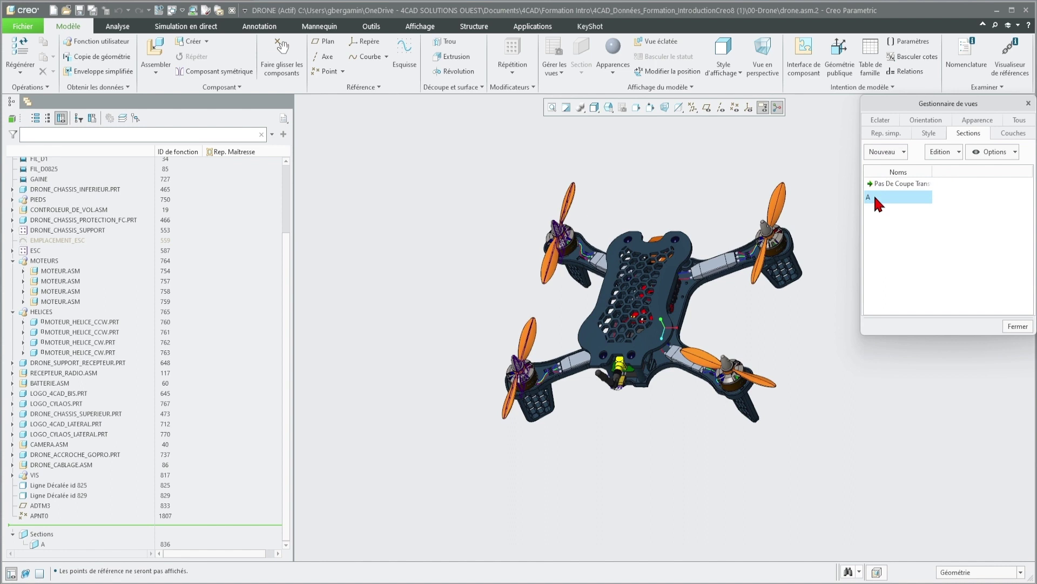
pyautogui.click(916, 239)
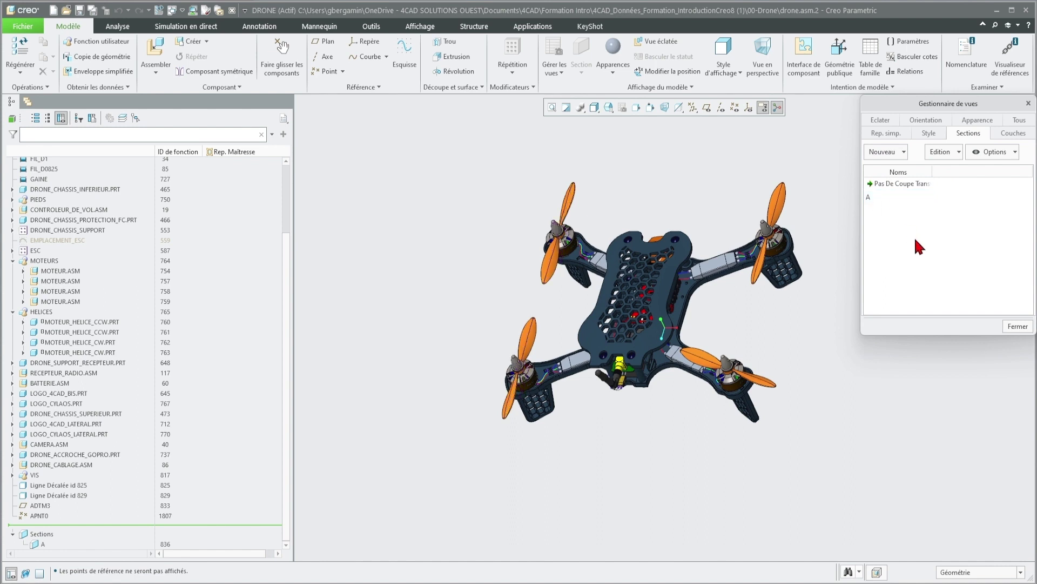
# Create a combined view named 3D_Eclate that references the original display states.
pyautogui.click(1020, 122)
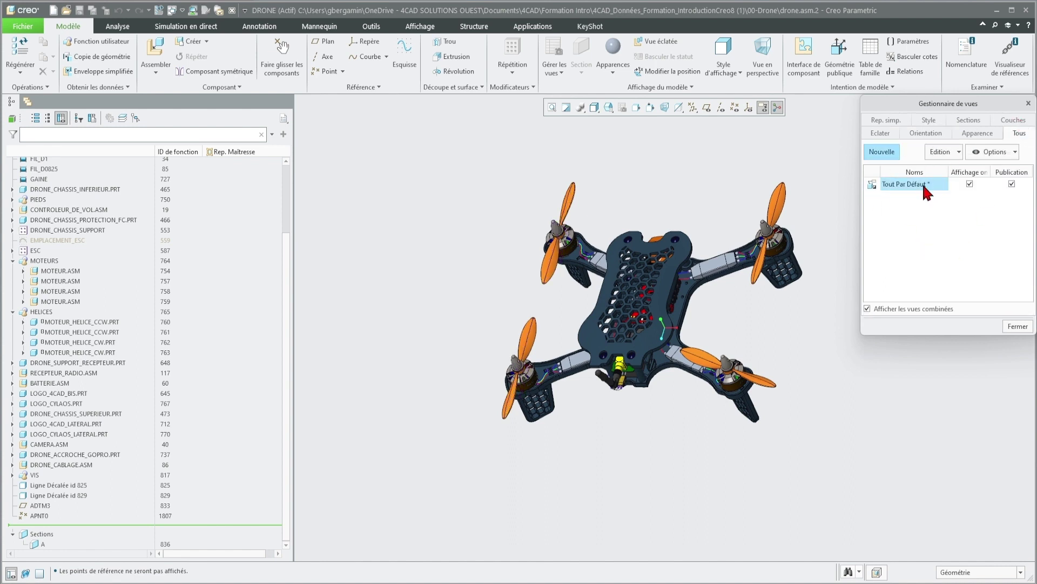
pyautogui.click(884, 155)
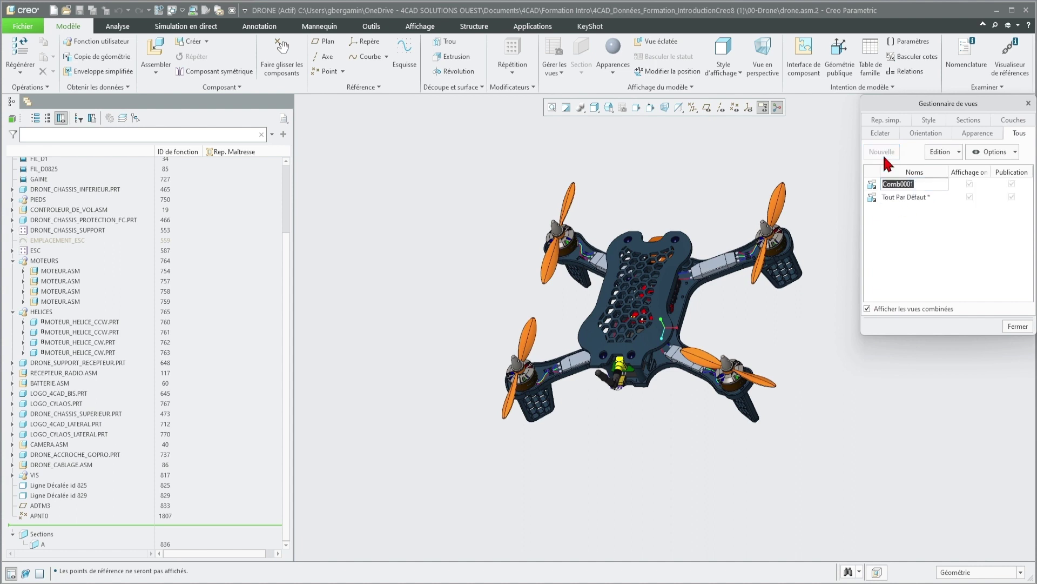
pyautogui.write('3')
pyautogui.press('Return')
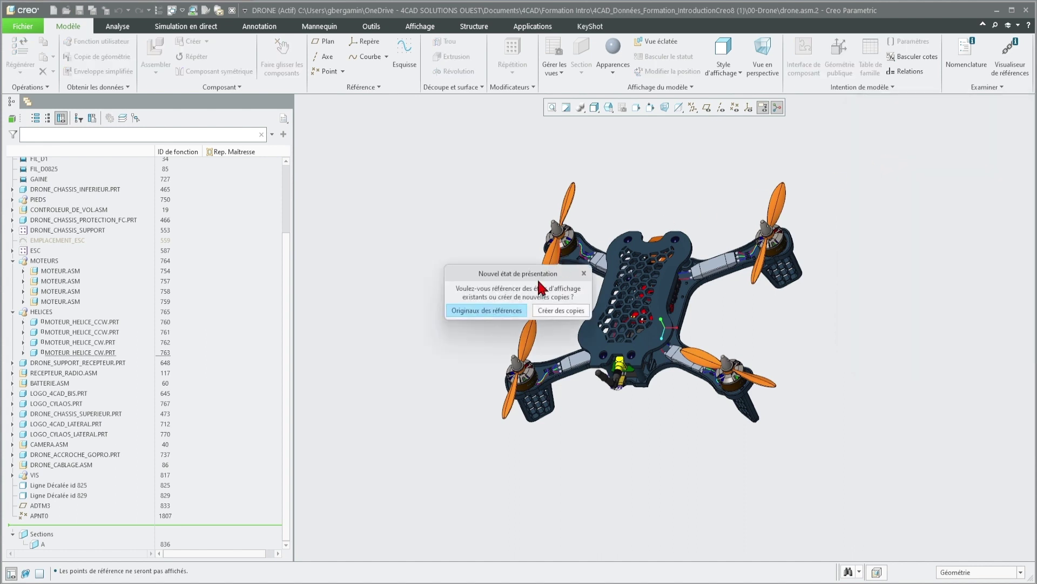
pyautogui.click(517, 312)
# Edit the 3D_Eclate definition to use orientation 3D_Eclate, simplified representation Sans_Capot and style Style Par Défaut.
pyautogui.rightClick(919, 187)
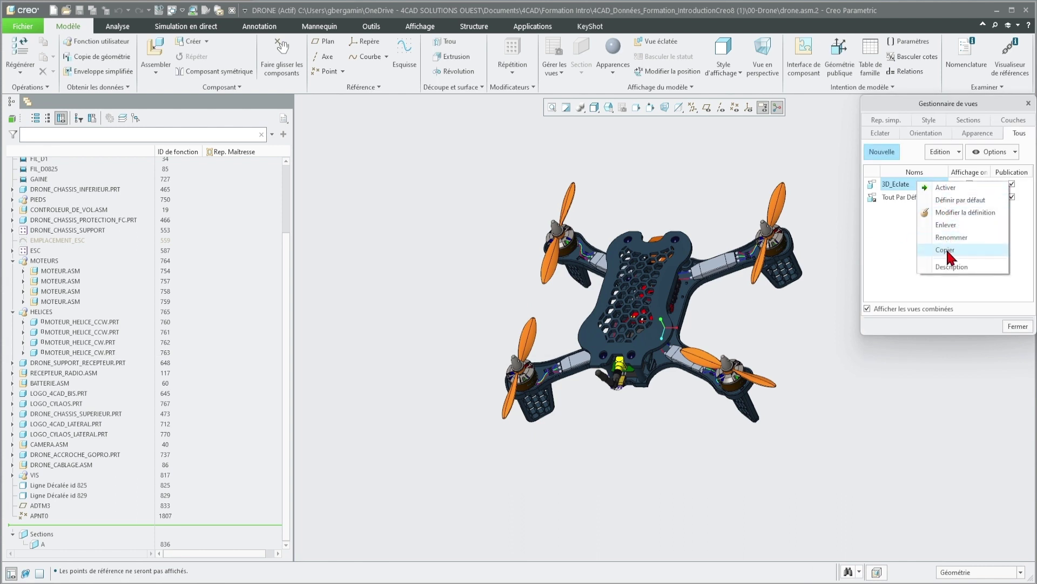
pyautogui.click(982, 212)
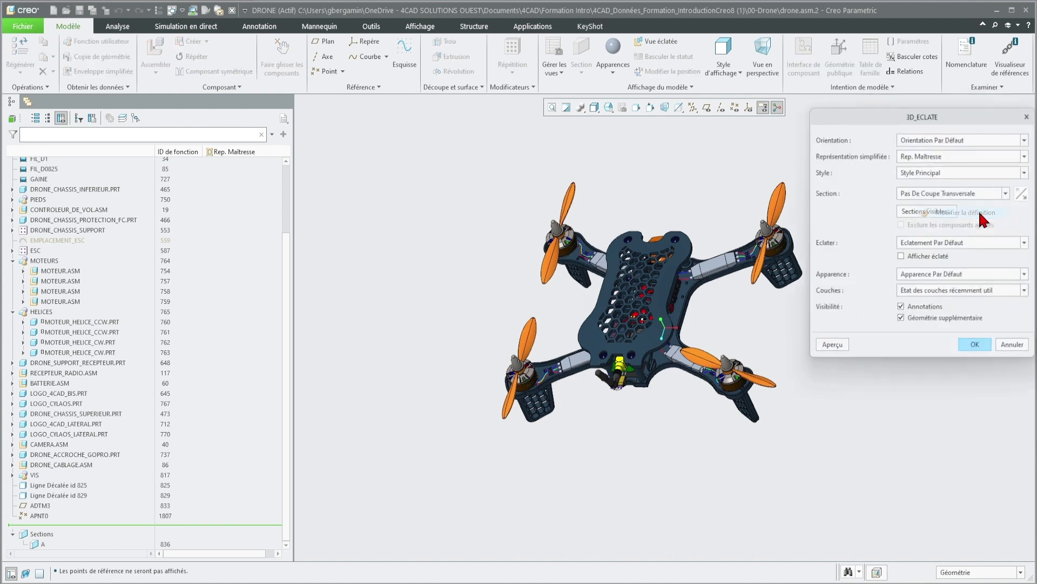
pyautogui.click(945, 138)
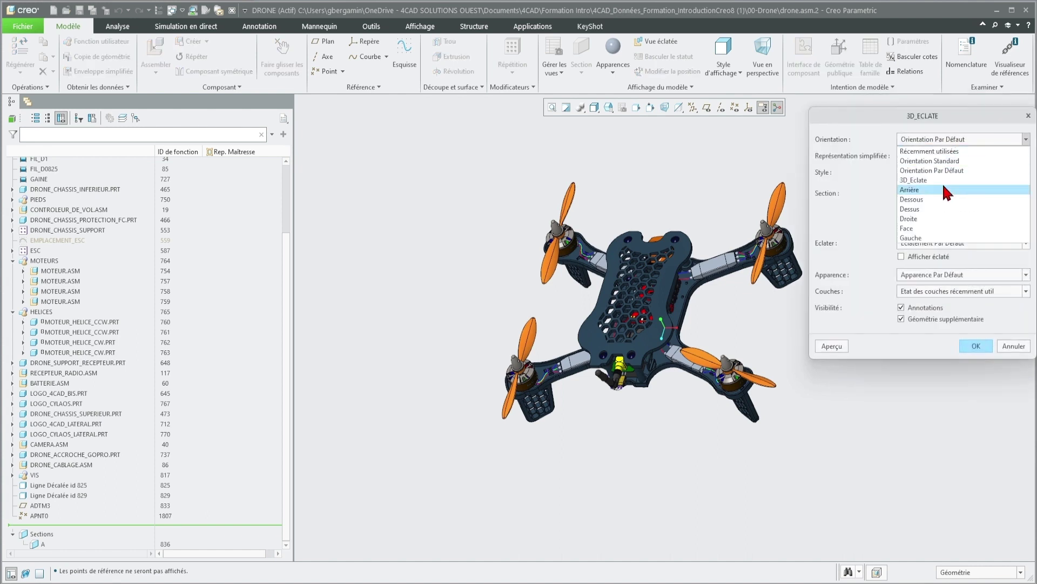
pyautogui.click(943, 180)
pyautogui.click(950, 153)
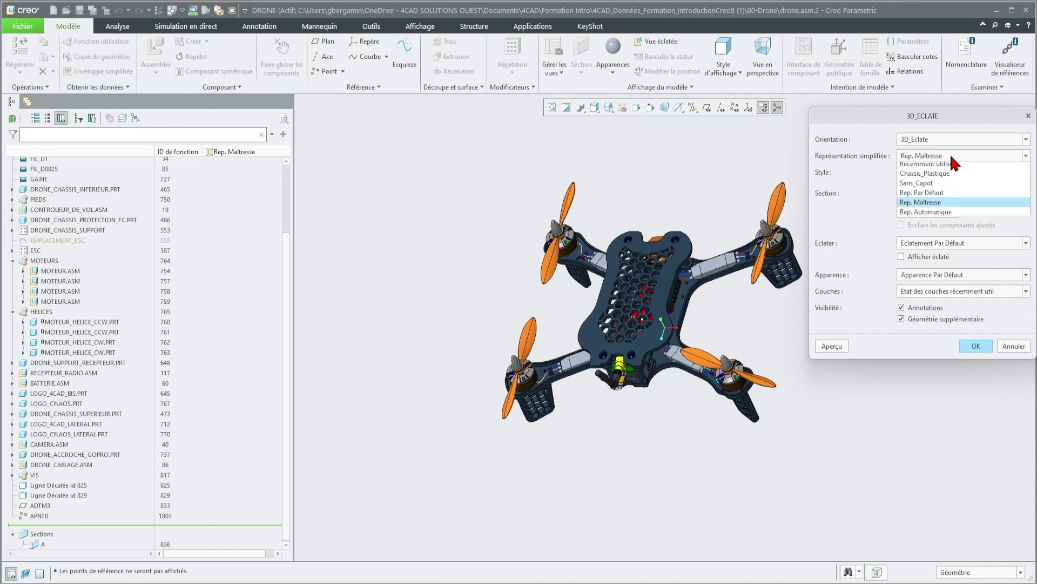
pyautogui.click(930, 187)
pyautogui.click(929, 178)
pyautogui.click(930, 195)
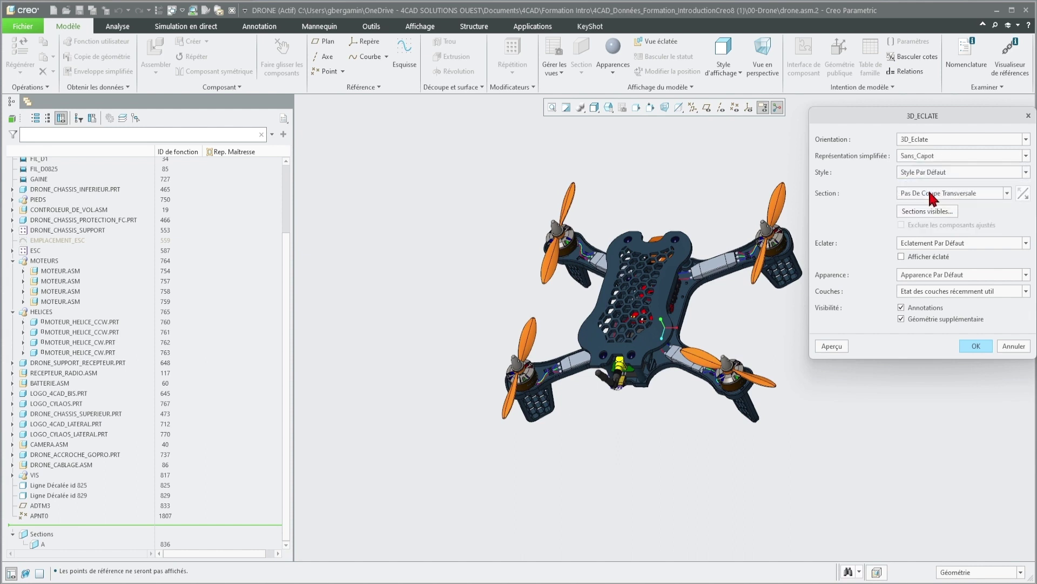
# Set 3D_Eclate to section A and exploded state Eclate_Moteur with the explosion displayed, preview it and apply the definition.
pyautogui.click(930, 197)
pyautogui.click(925, 213)
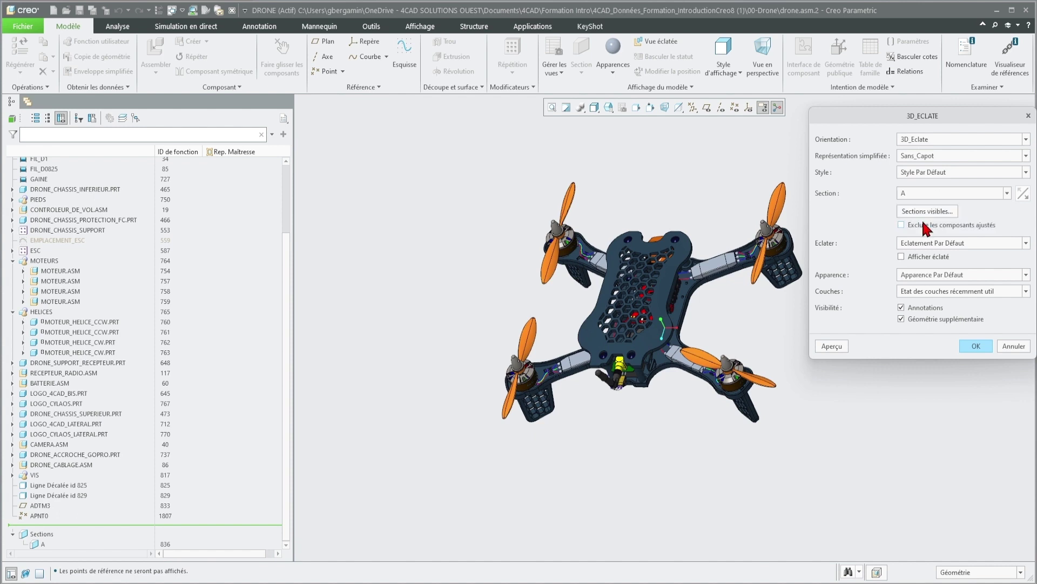
pyautogui.click(931, 244)
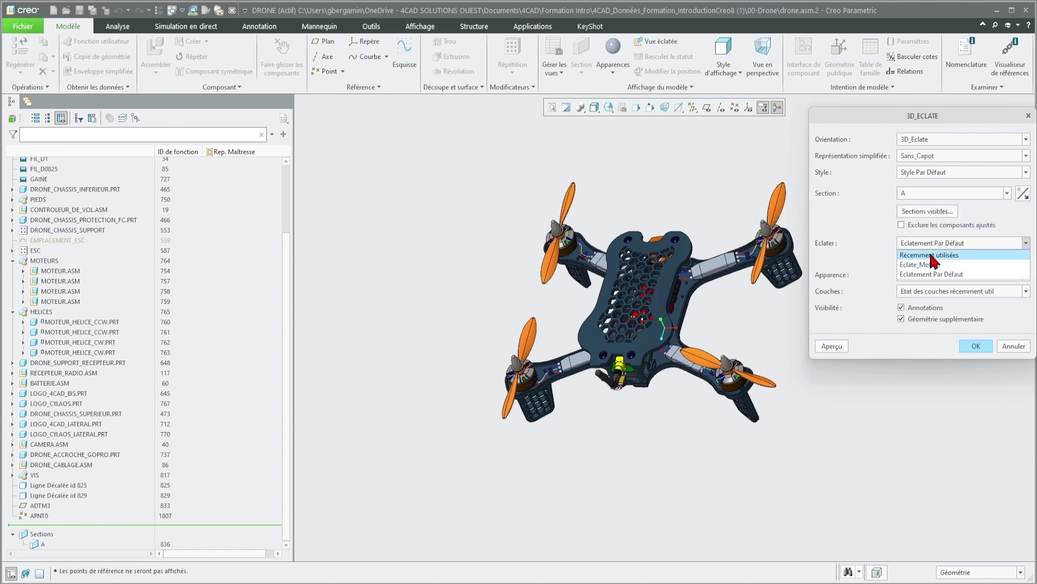
pyautogui.click(931, 260)
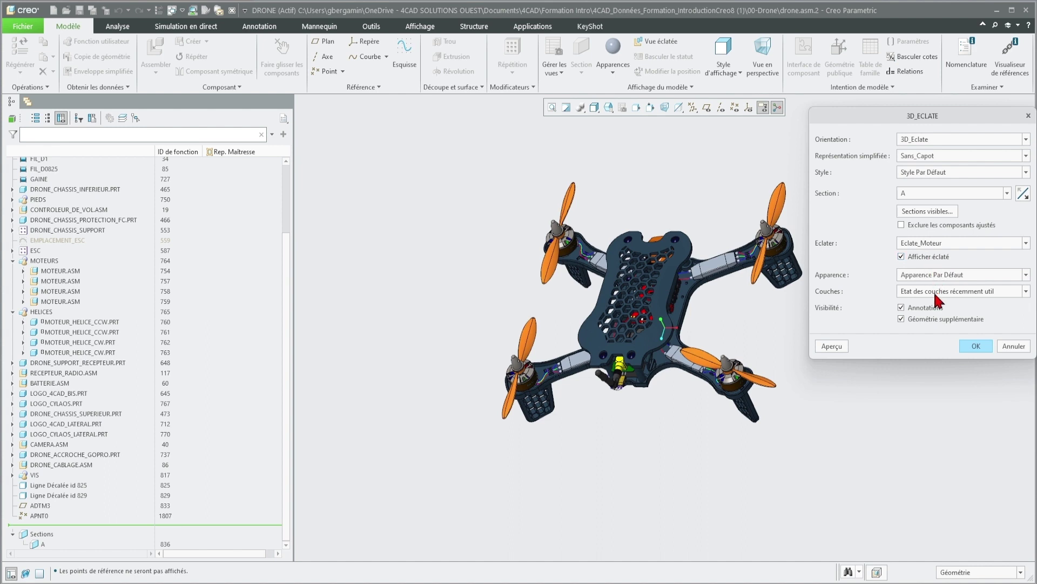
pyautogui.click(830, 346)
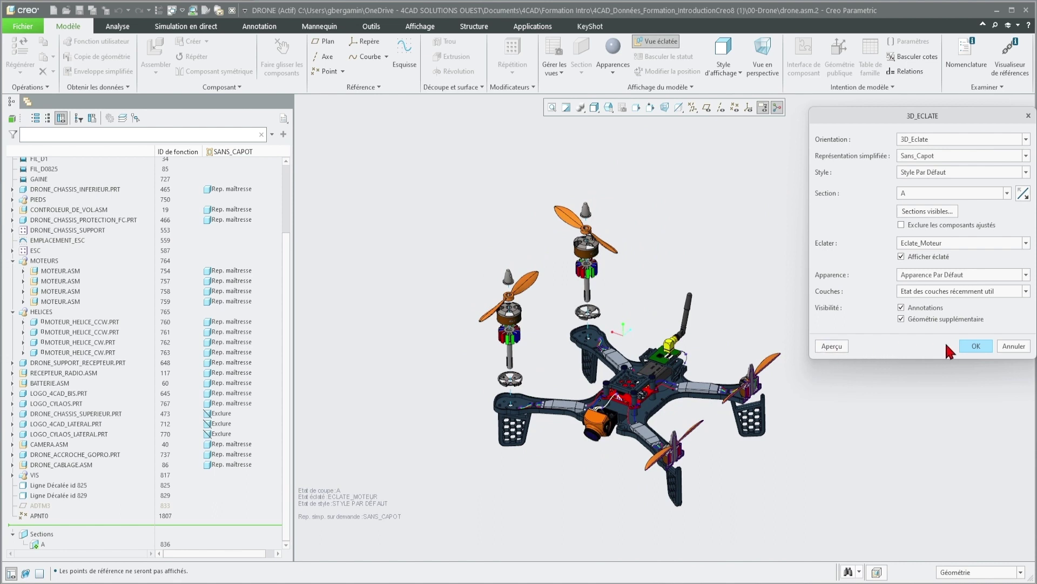
pyautogui.click(968, 346)
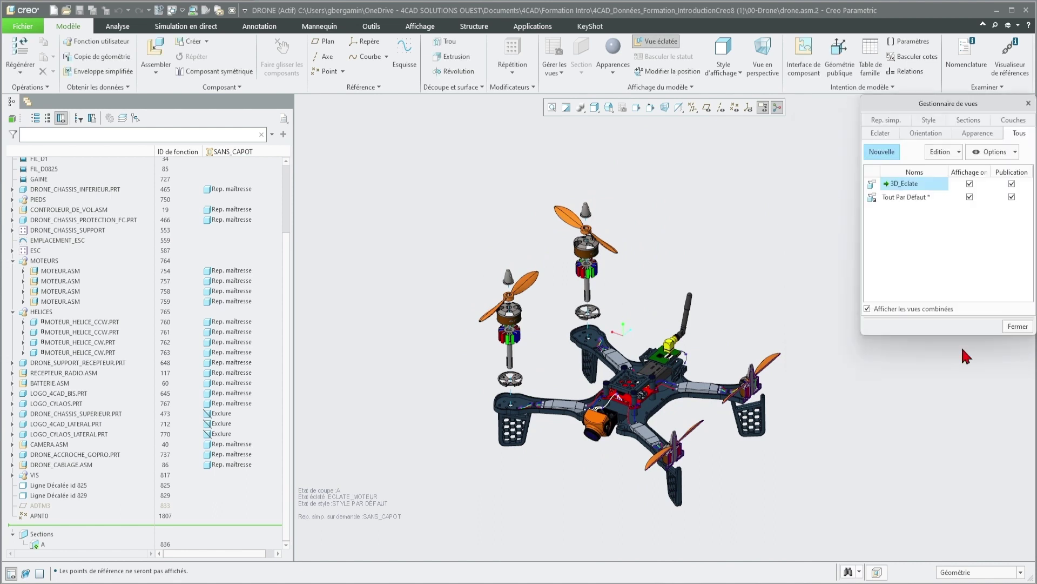
# Create a second combined view named Dessus_jeux that references the original display states.
pyautogui.click(886, 153)
pyautogui.write('Dessus_jeux')
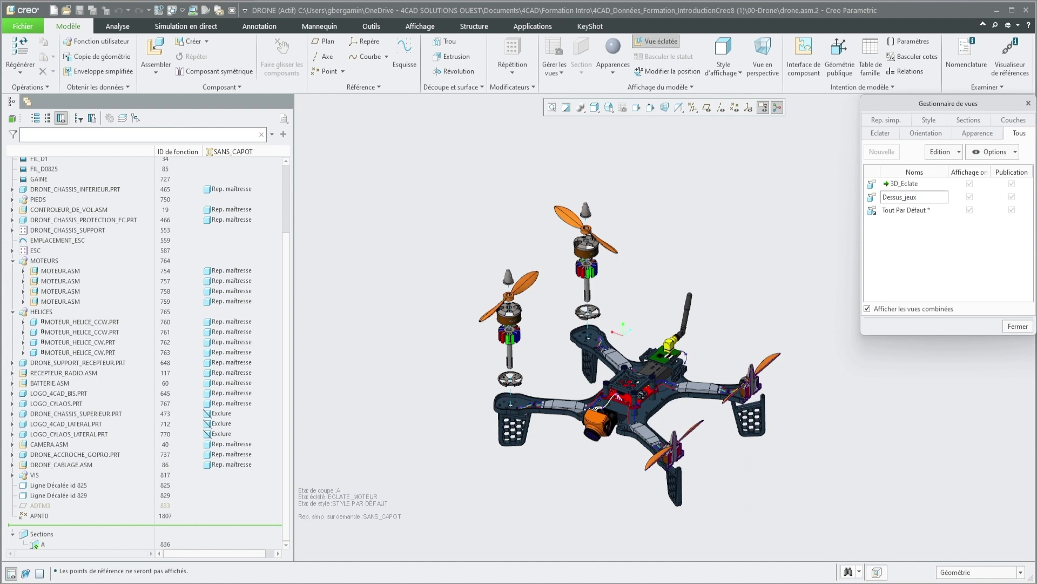
pyautogui.press('Return')
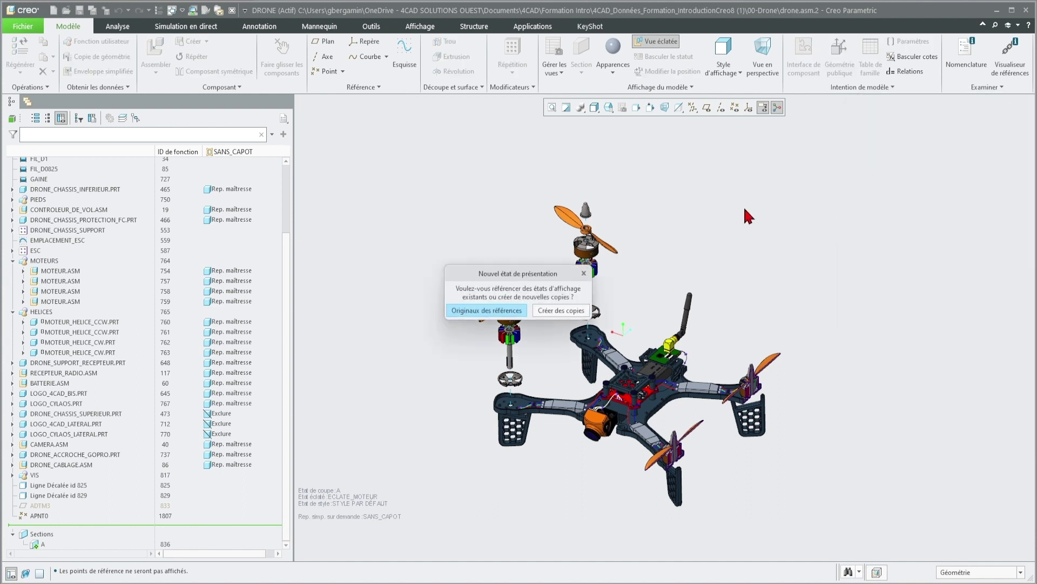
pyautogui.click(518, 311)
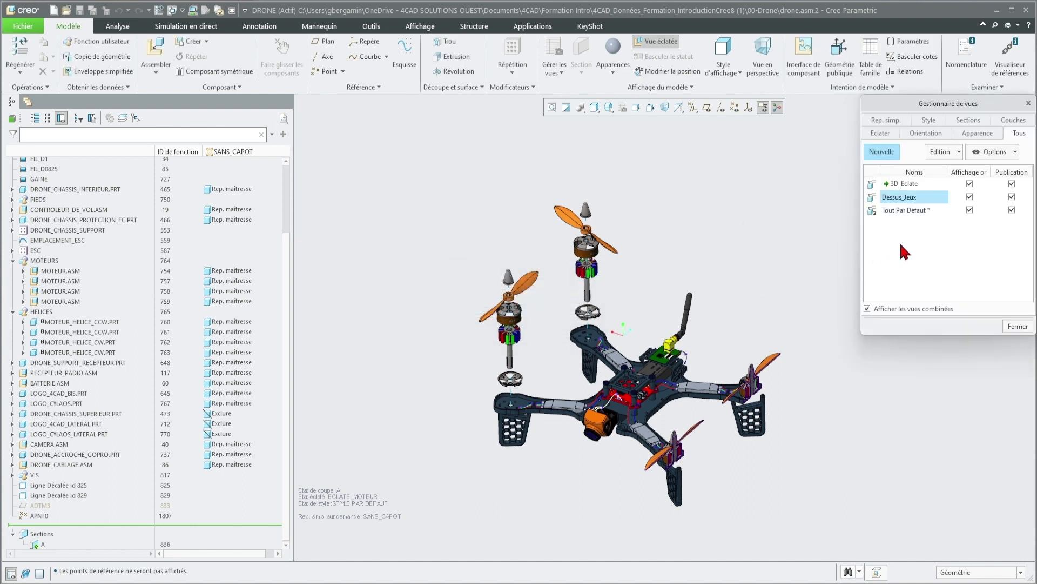
# Edit the Dessus_Jeux definition to use orientation Dessus, simplified representation Rep. Maîtresse and style Style Par Défaut.
pyautogui.rightClick(911, 202)
pyautogui.click(943, 230)
pyautogui.click(925, 141)
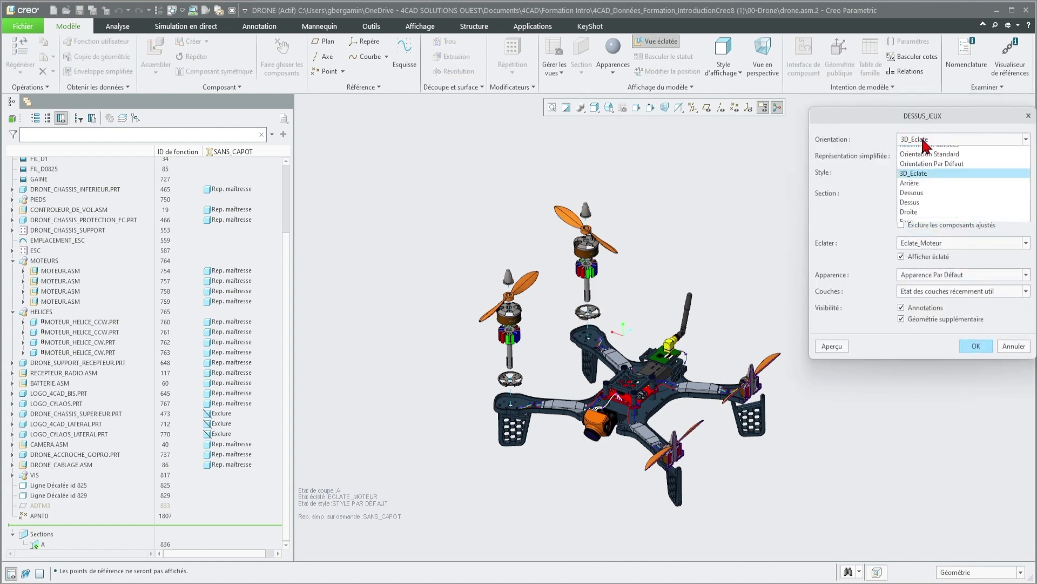
pyautogui.click(925, 210)
pyautogui.click(930, 157)
pyautogui.click(931, 208)
pyautogui.click(931, 172)
pyautogui.click(930, 195)
# Set Dessus_Jeux to Pas De Coupe Transversale with the exploded display off, preview and apply it, and close the view manager.
pyautogui.click(930, 195)
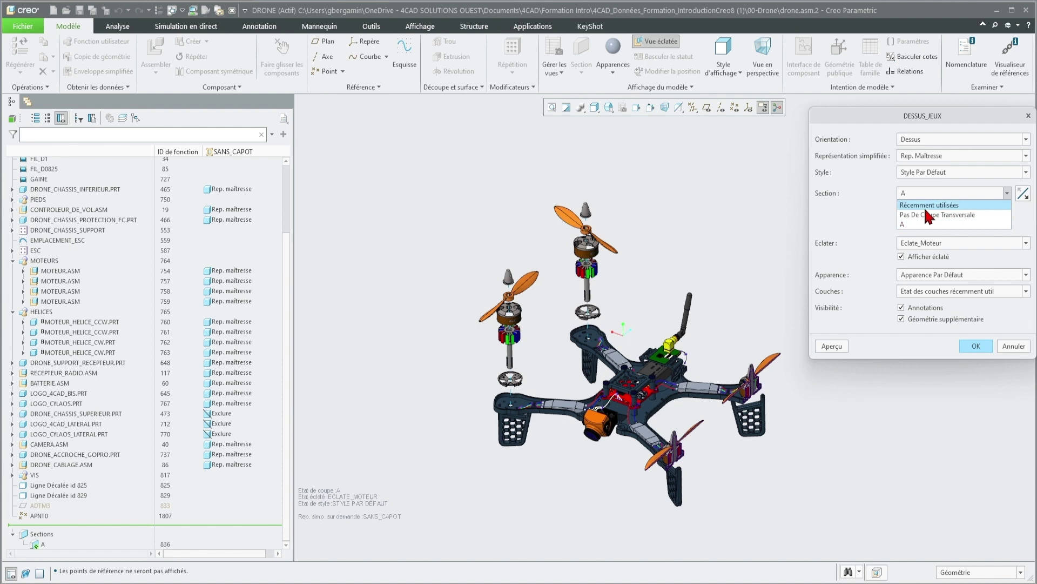
pyautogui.click(930, 203)
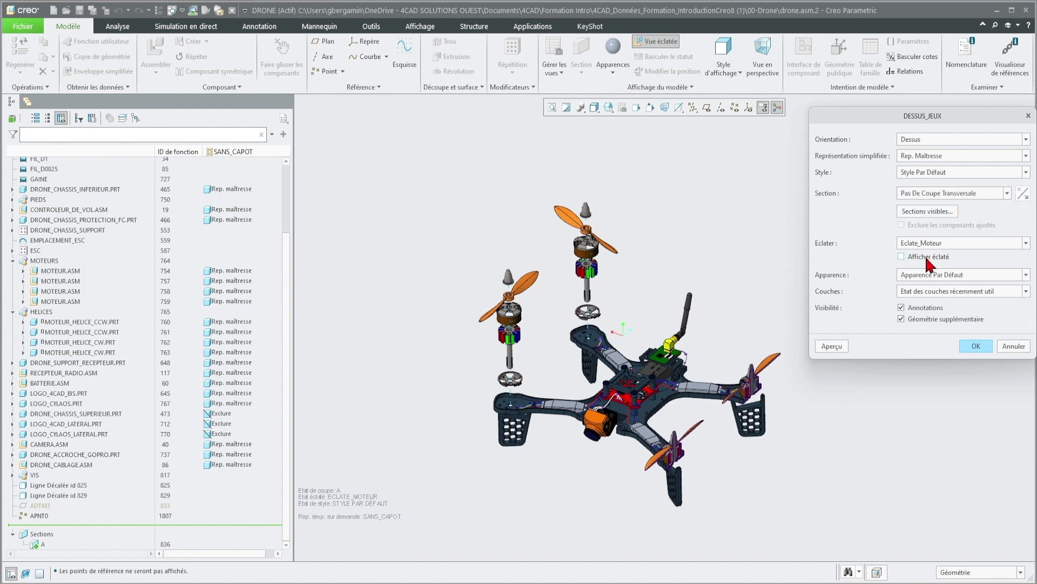
pyautogui.click(830, 347)
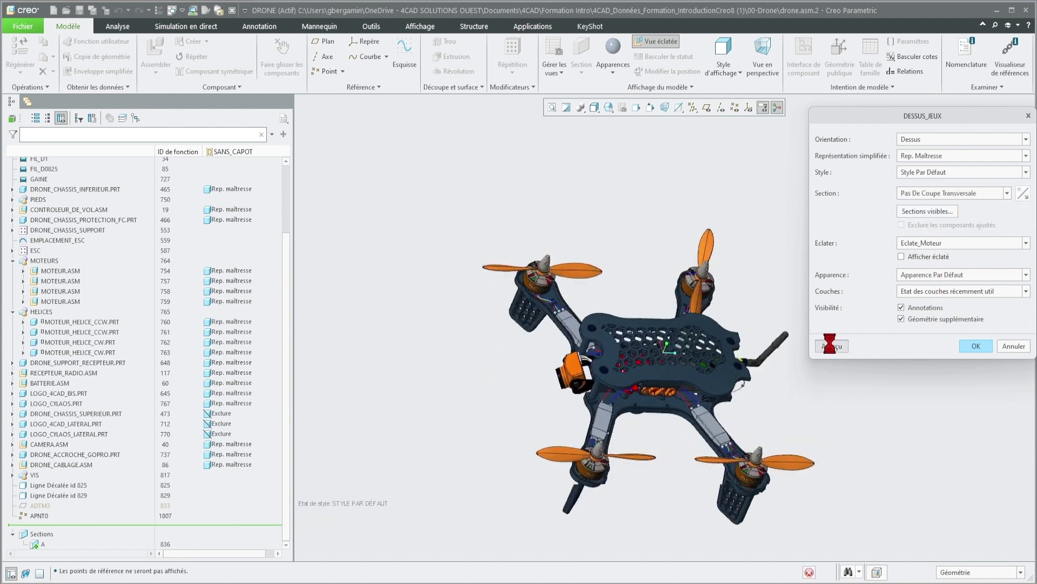
pyautogui.click(975, 347)
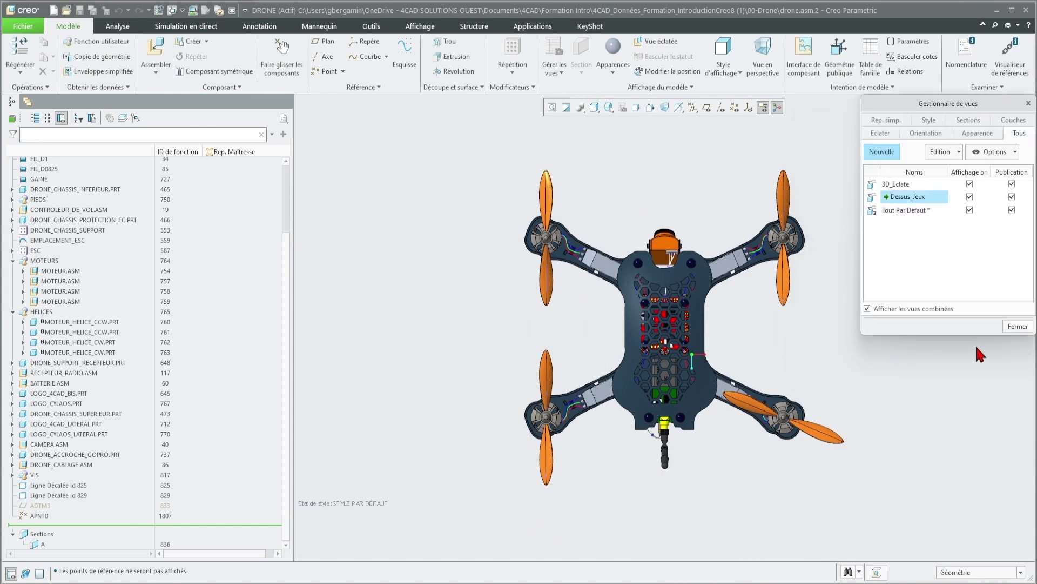
pyautogui.click(1016, 327)
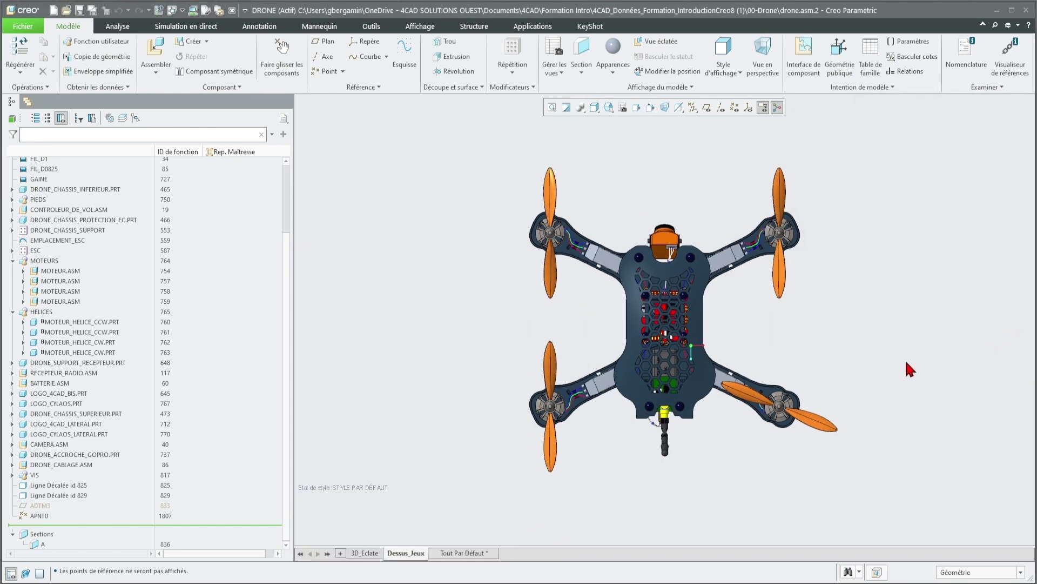
# Display the 3D_Eclate combined view, and return to Dessus_Jeux.
pyautogui.click(370, 554)
pyautogui.click(411, 553)
# Create a new combined state with its default name from the annotation tools.
pyautogui.click(274, 22)
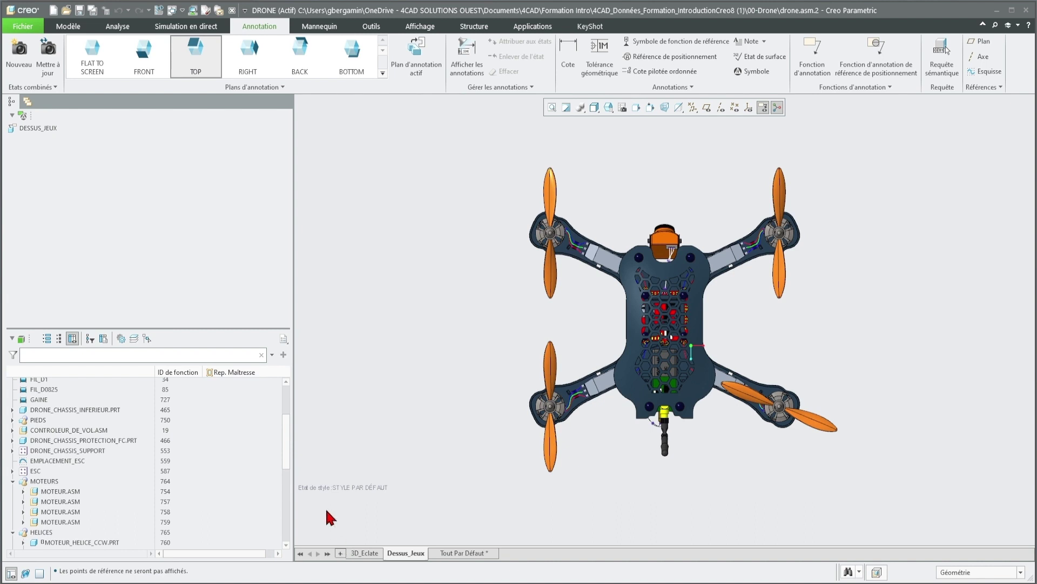
pyautogui.click(22, 67)
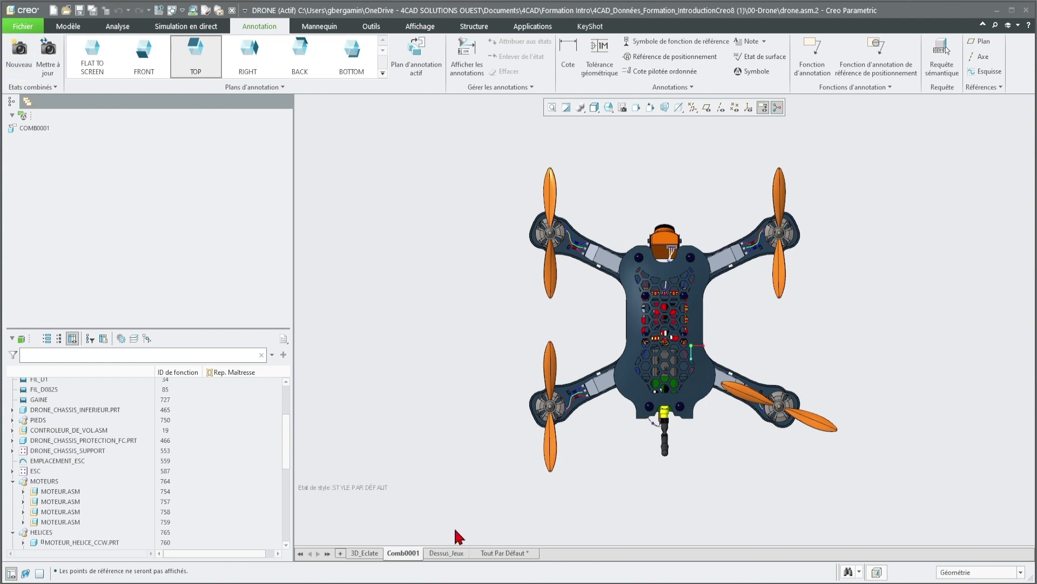
# Activate the Dessus_Jeux combined view and delete the Comb0001 combined state.
pyautogui.click(431, 552)
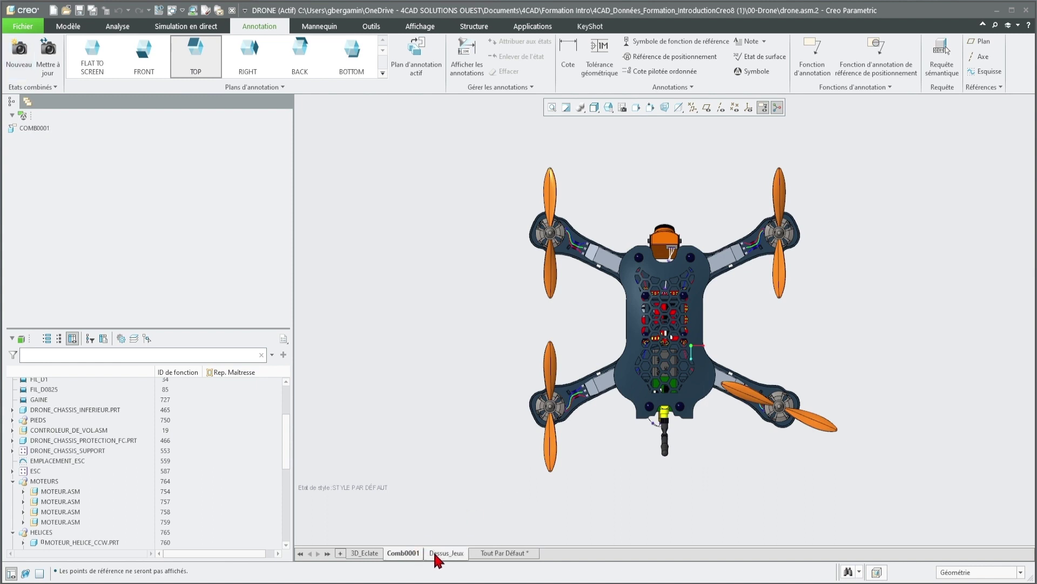
pyautogui.rightClick(399, 557)
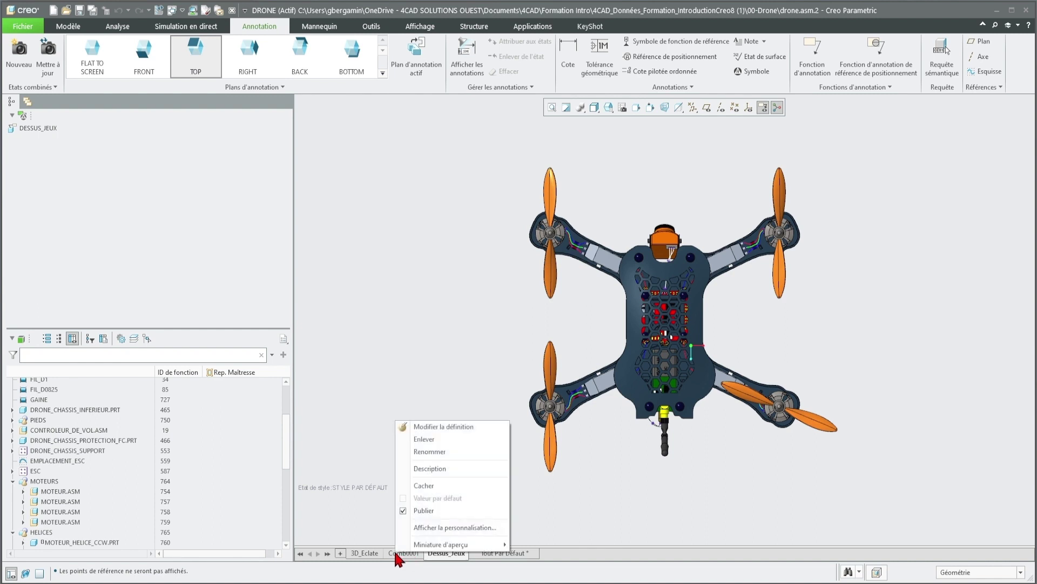
pyautogui.click(430, 437)
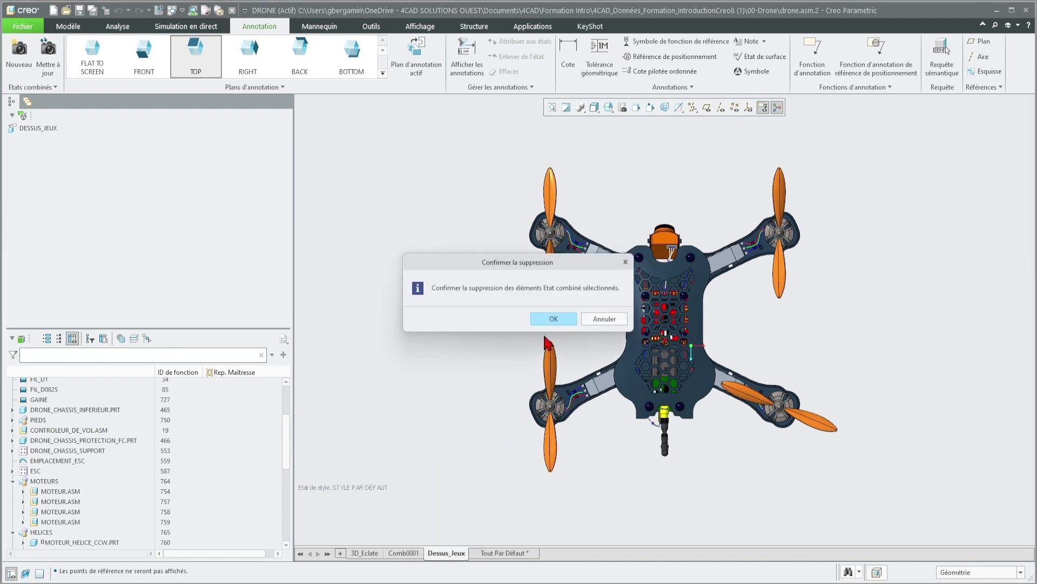
pyautogui.click(554, 318)
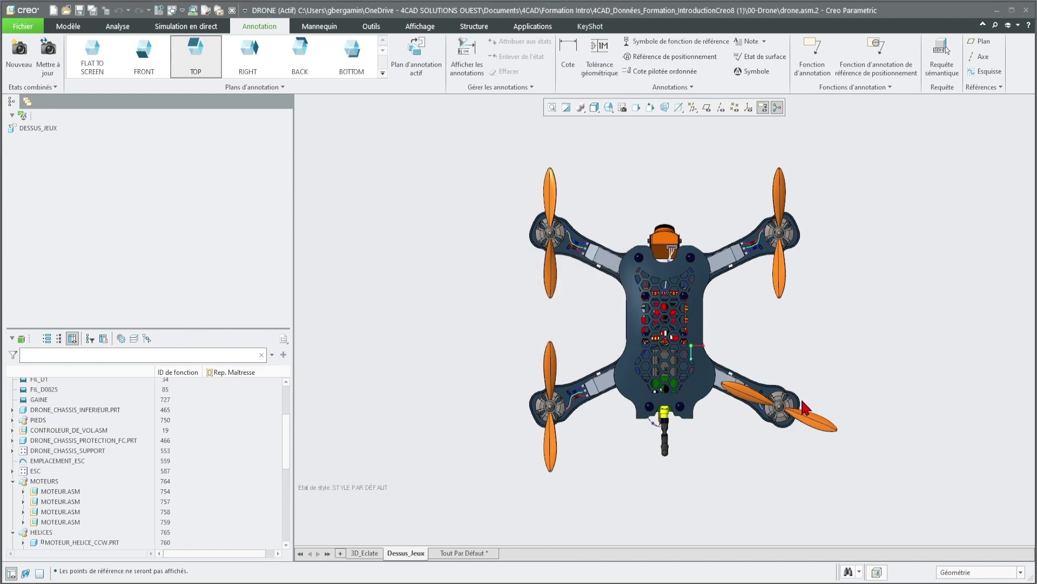
# Display the datum points and assign point APNT0 to the Dessus_Jeux combined state.
pyautogui.click(425, 64)
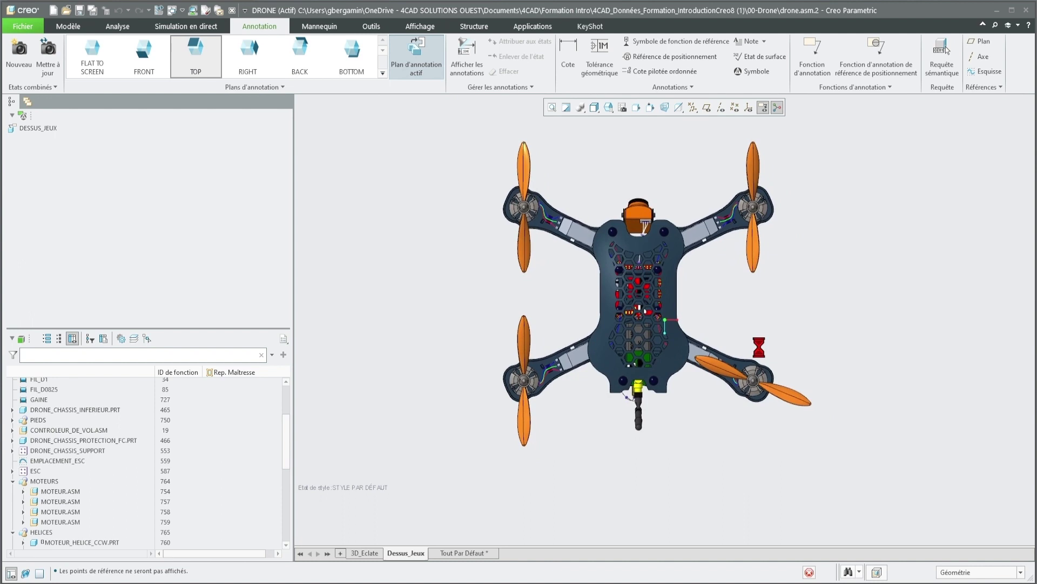
pyautogui.scroll(-3, 710, 356)
pyautogui.scroll(-5, 706, 351)
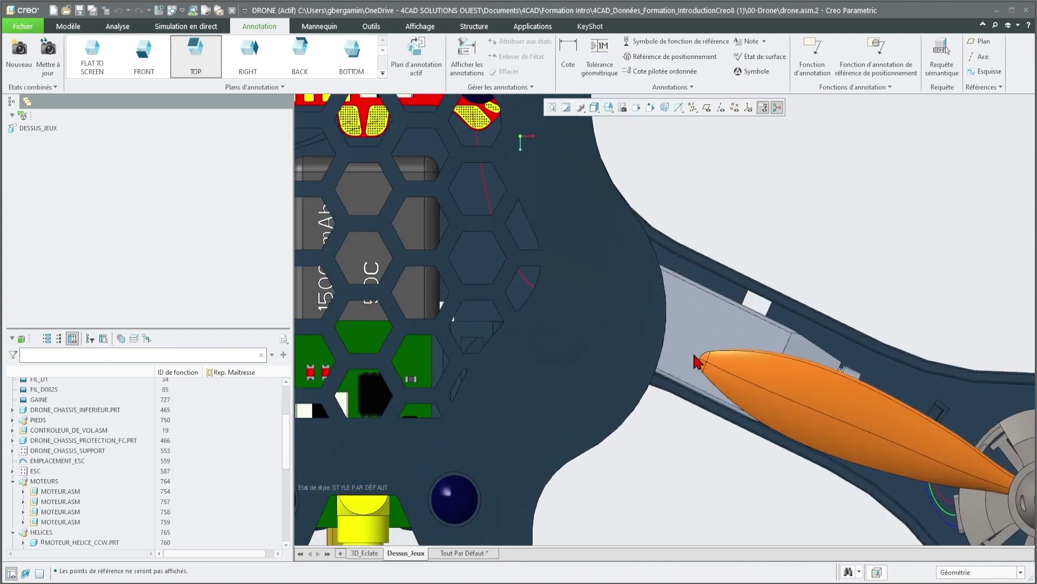
pyautogui.click(651, 358)
pyautogui.click(735, 107)
pyautogui.scroll(-10, 81, 497)
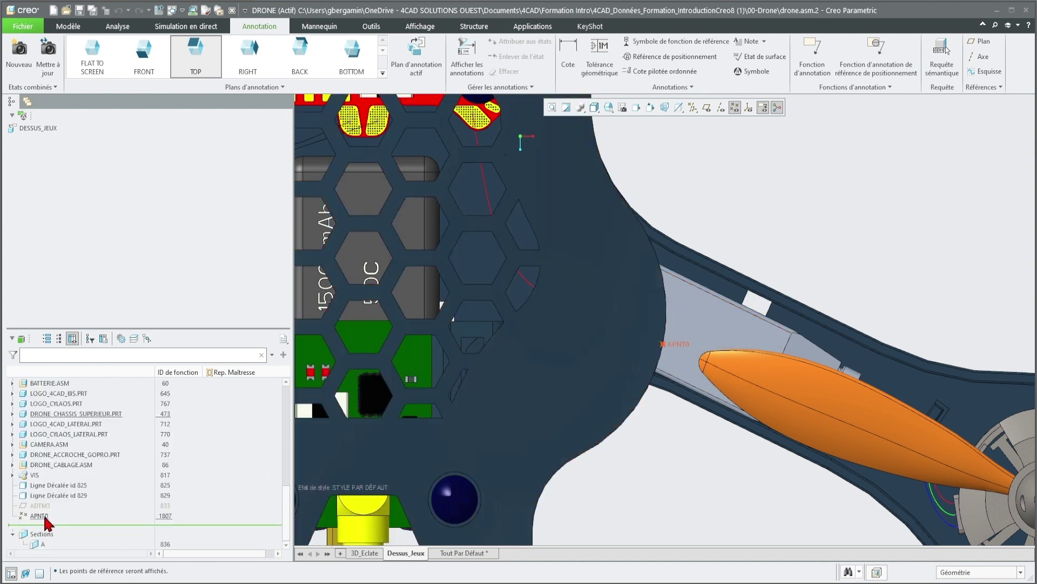
pyautogui.rightClick(40, 516)
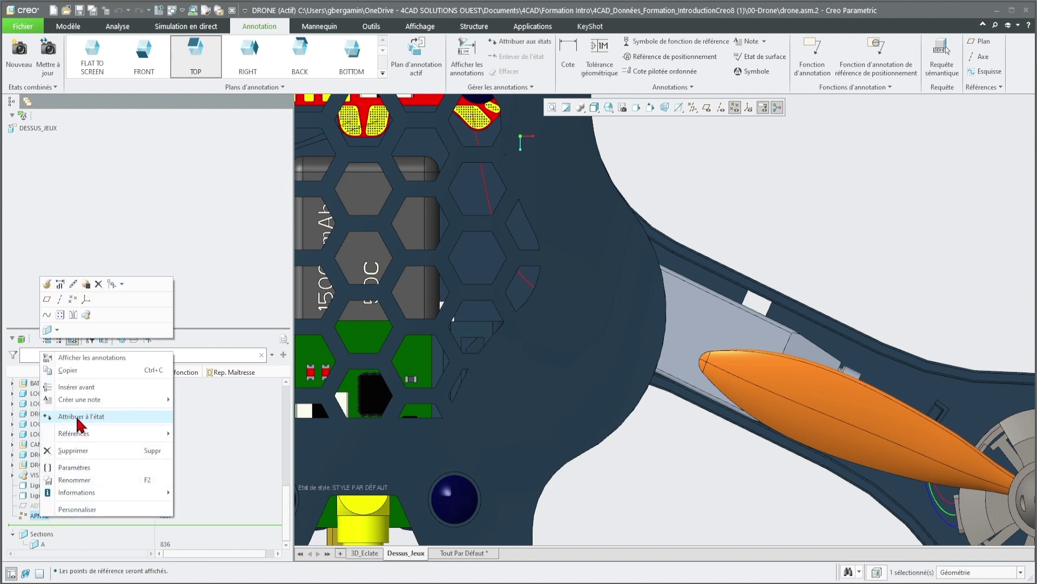
pyautogui.click(80, 417)
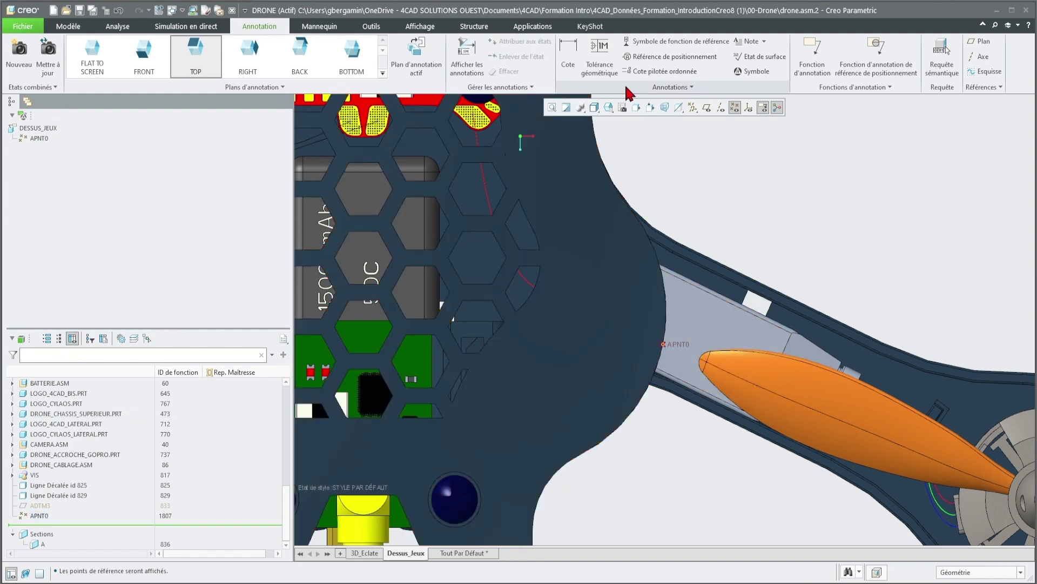
# Add a dimension between the propeller blade's tip and point APNT0 on the chassis edge, placed above the arm.
pyautogui.click(571, 67)
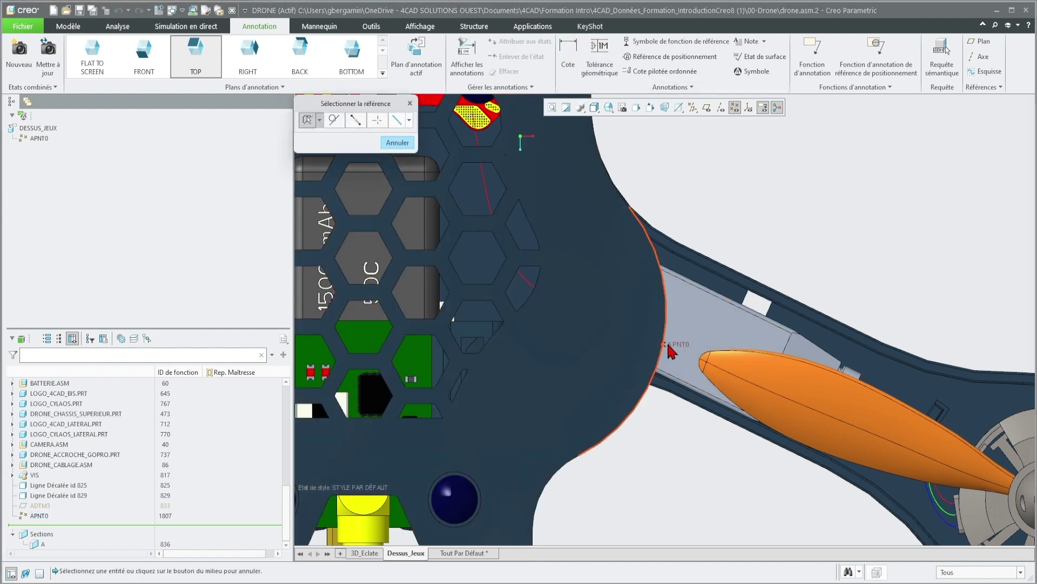
pyautogui.click(702, 357)
pyautogui.keyDown('ctrl'); pyautogui.click(669, 342); pyautogui.keyUp('ctrl')
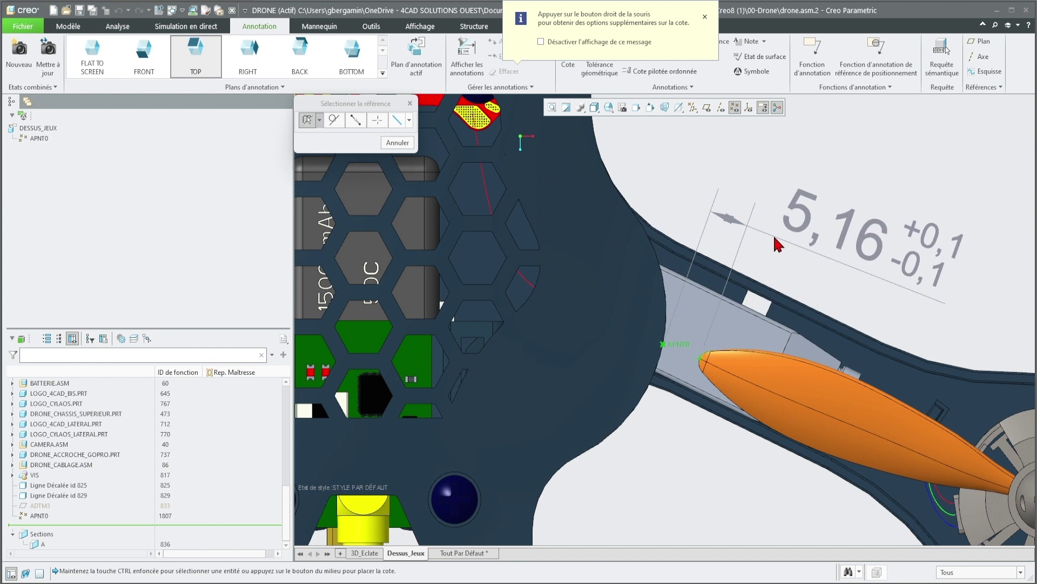
pyautogui.middleClick(775, 237)
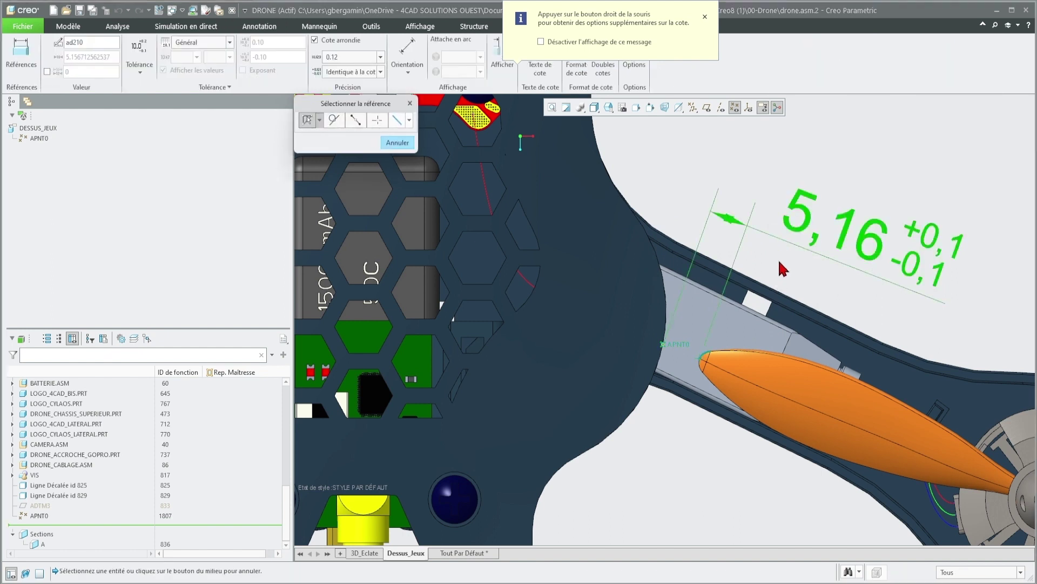
# Set the propeller clearance dimension to zero decimals with a nominal tolerance display, and end the dimension command.
pyautogui.click(381, 58)
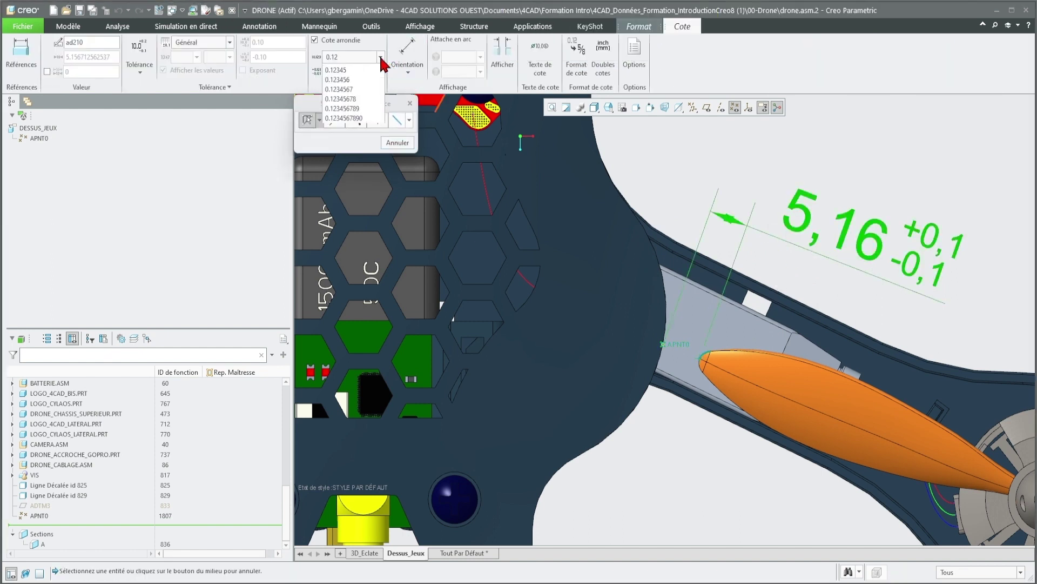
pyautogui.click(338, 69)
pyautogui.click(139, 66)
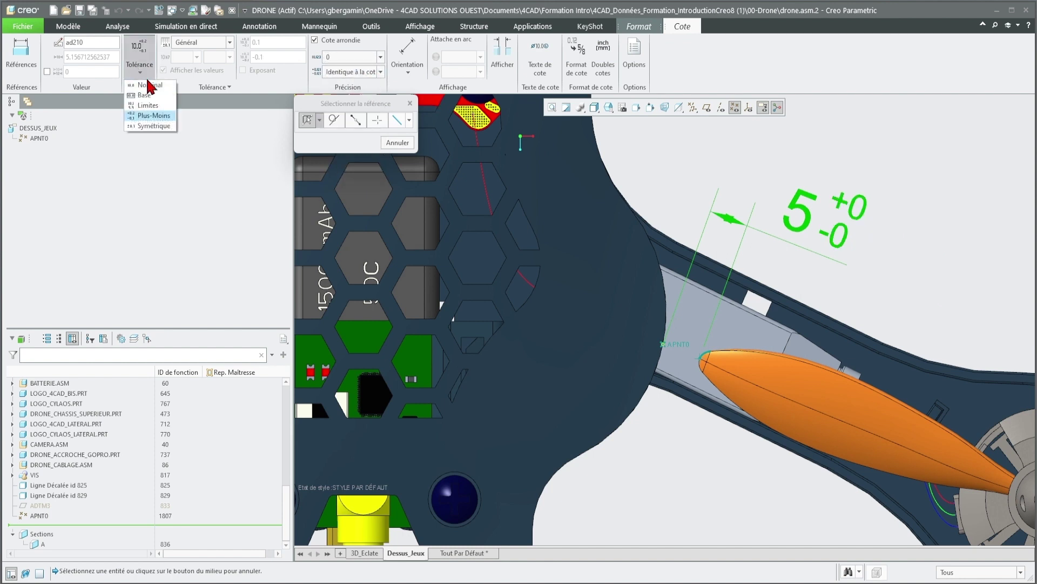
pyautogui.click(148, 86)
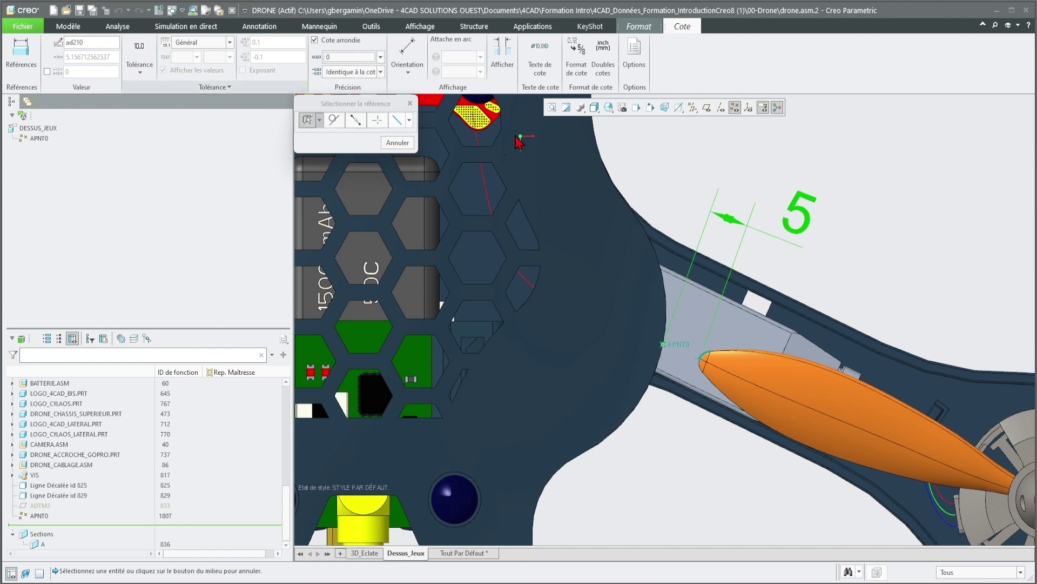
pyautogui.click(703, 180)
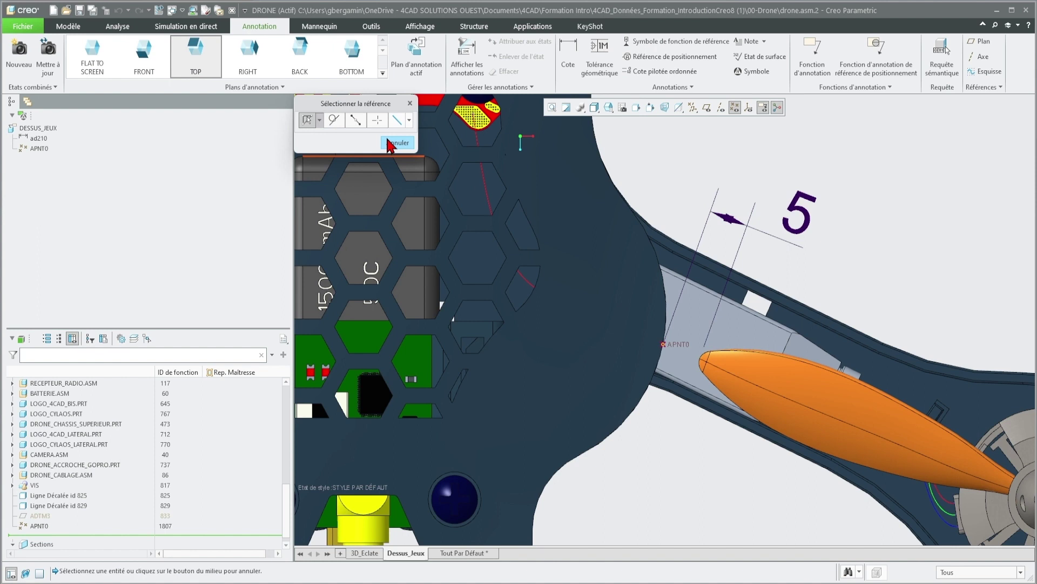
pyautogui.click(390, 143)
# Flip the arrows of the propeller clearance dimension so they point inward from outside its extension lines.
pyautogui.click(727, 222)
pyautogui.click(728, 222)
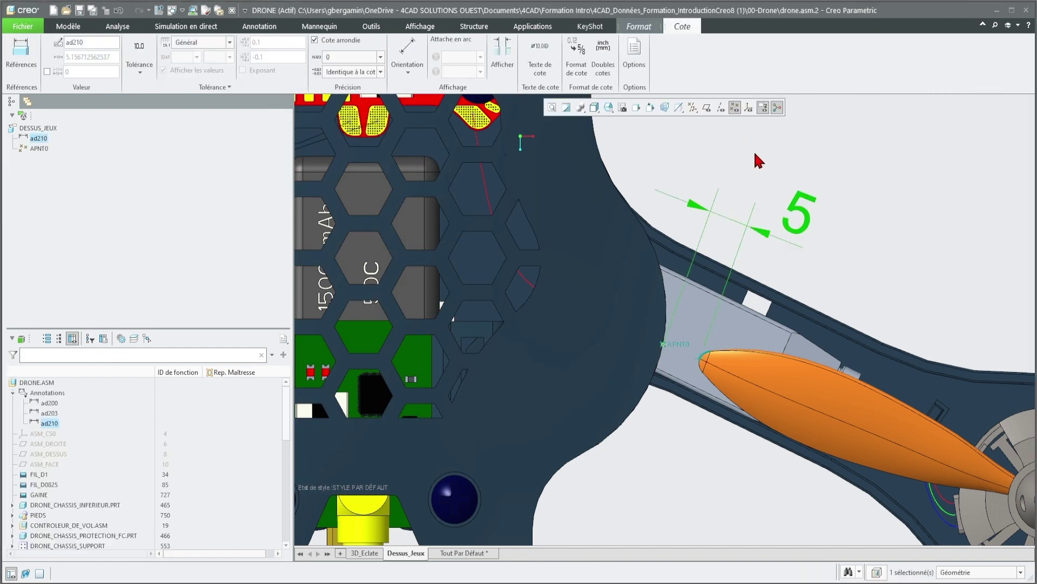
pyautogui.click(759, 160)
# Dimension the gap between the camera body's side and its mounting plate, placing the dimension above the camera.
pyautogui.scroll(5, 673, 463)
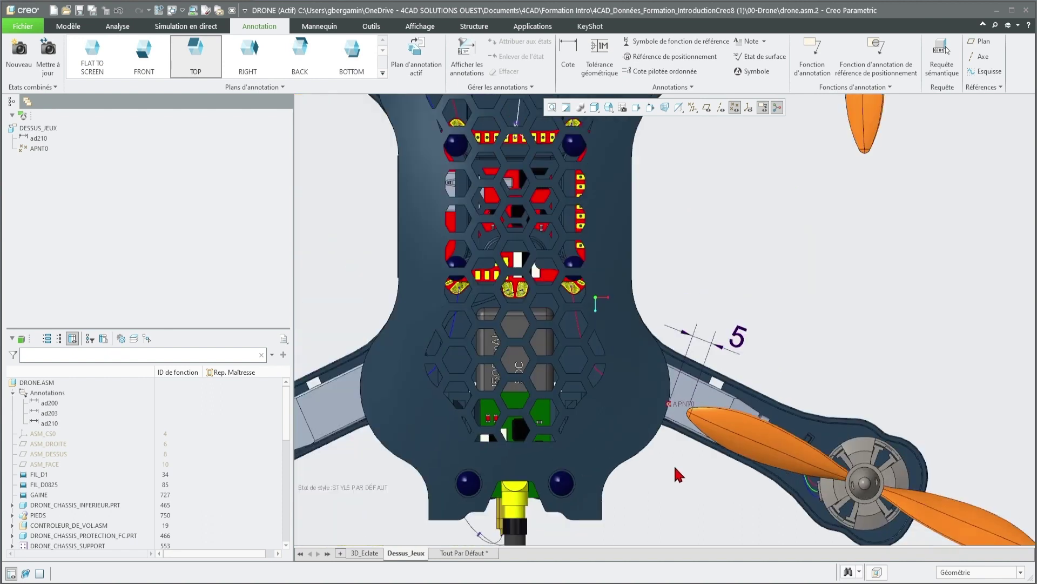
pyautogui.scroll(-5, 645, 281)
pyautogui.scroll(-2, 646, 281)
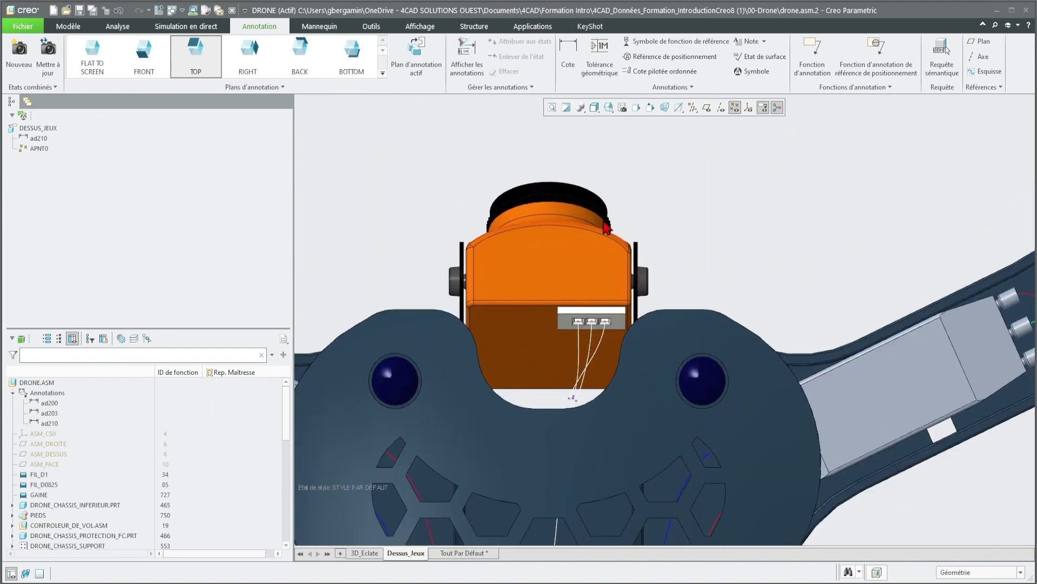
pyautogui.click(568, 51)
pyautogui.scroll(-3, 653, 281)
pyautogui.scroll(-2, 653, 281)
pyautogui.click(580, 243)
pyautogui.scroll(5, 577, 244)
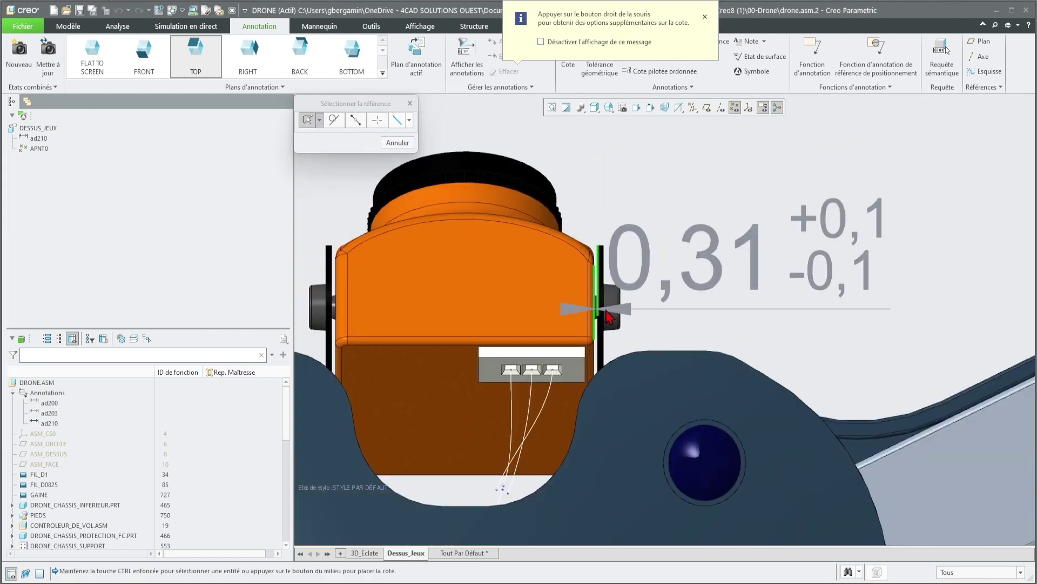
pyautogui.middleClick(692, 163)
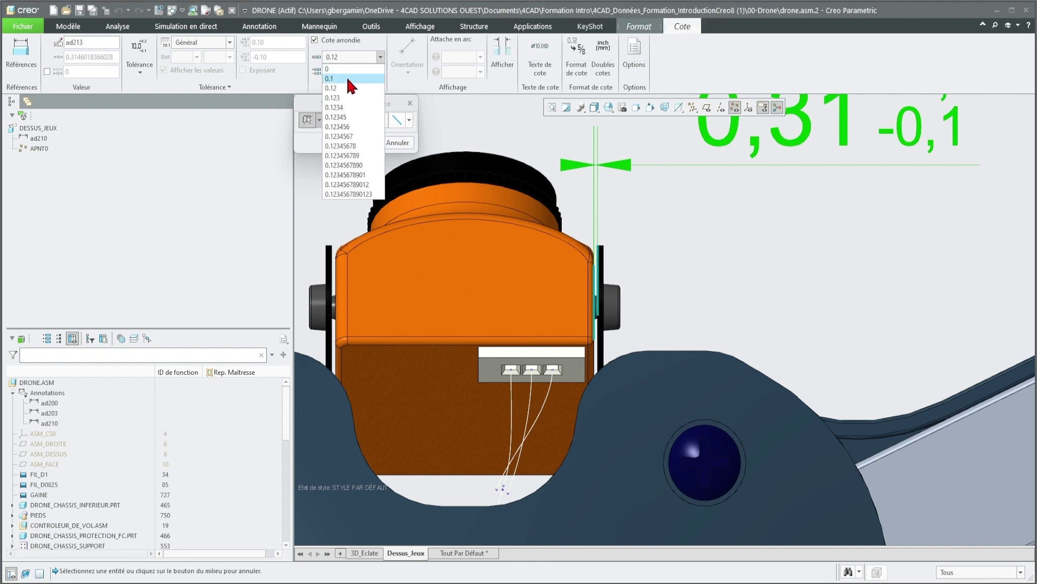
# Set the camera gap dimension to one decimal with a nominal tolerance display, and end the dimension command.
pyautogui.click(346, 78)
pyautogui.click(151, 61)
pyautogui.click(150, 85)
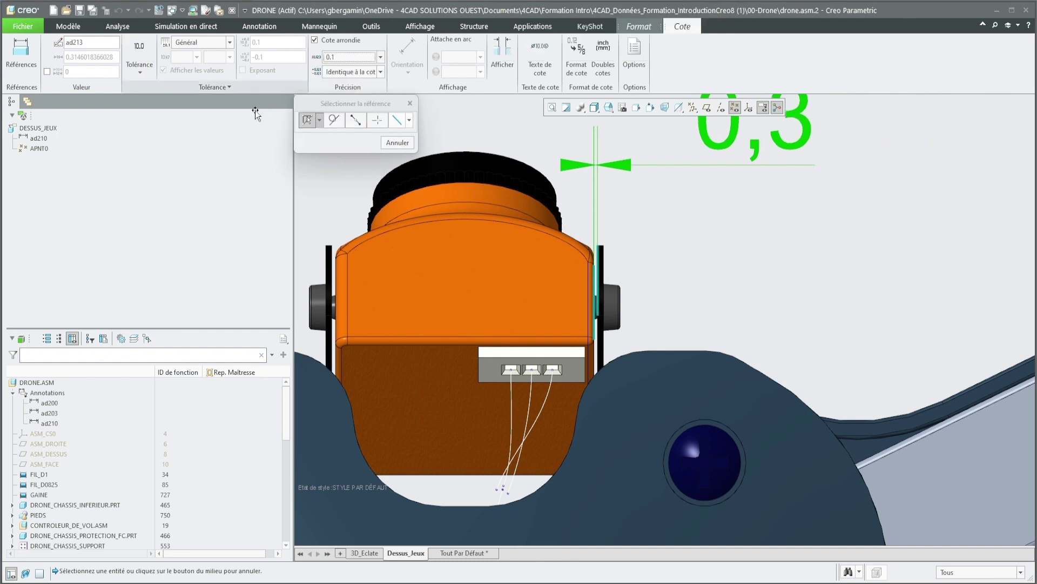
pyautogui.click(725, 243)
pyautogui.scroll(-5, 725, 250)
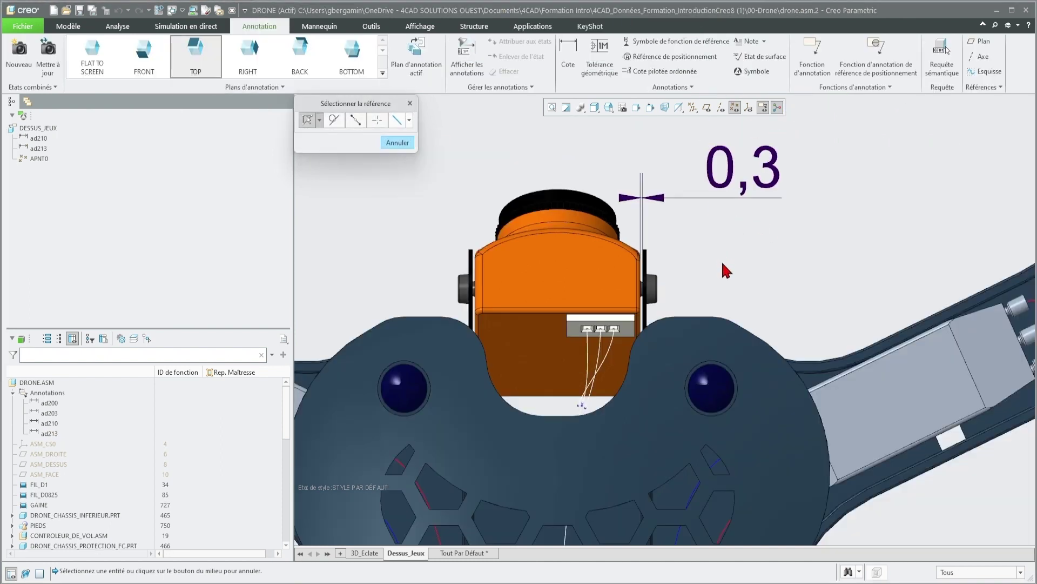
pyautogui.click(398, 142)
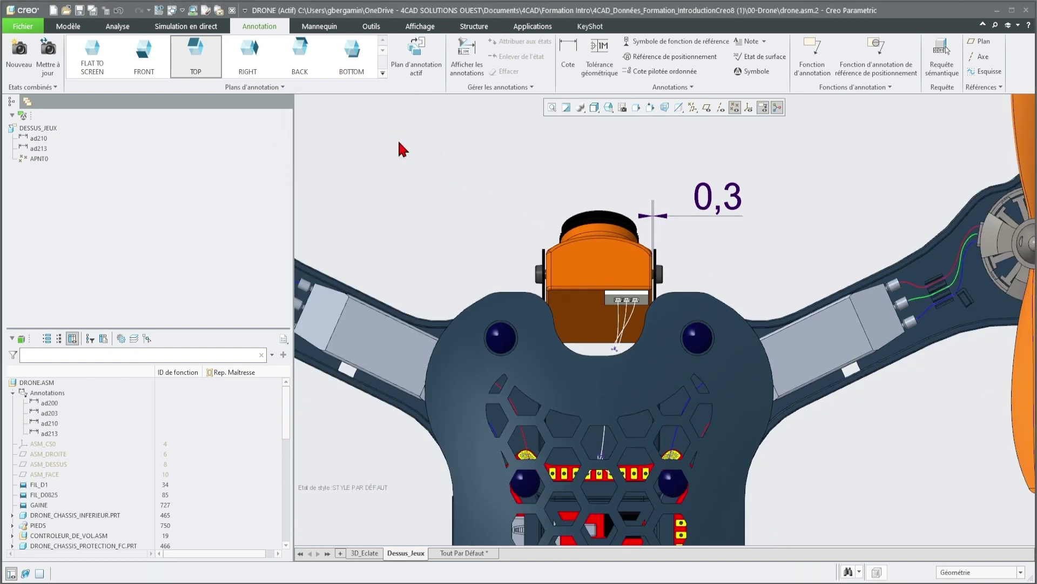
# Add the note "Verifier les jeux" above the camera and center it over the drone.
pyautogui.click(748, 41)
pyautogui.scroll(-4, 613, 301)
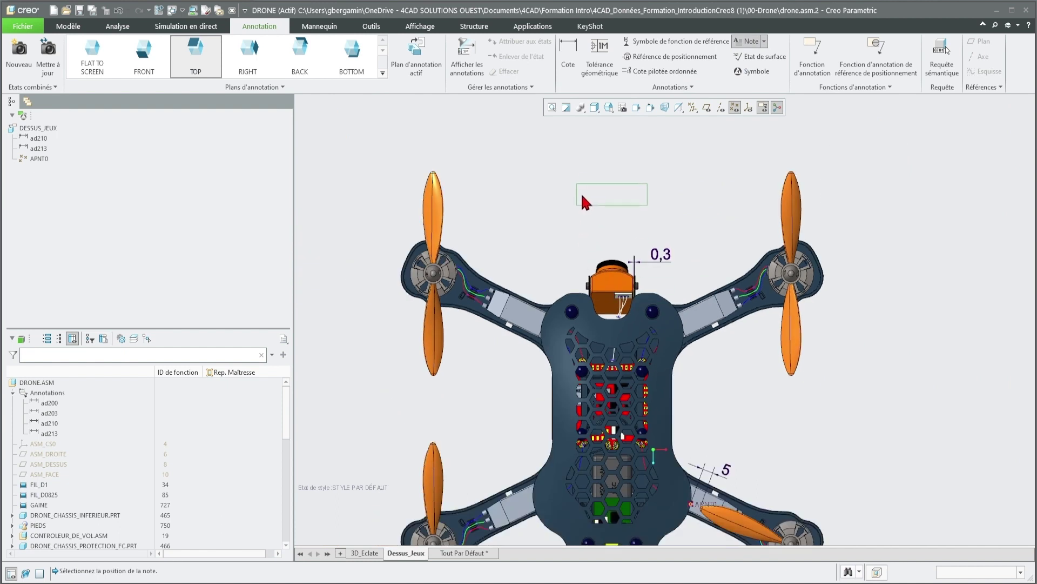
pyautogui.click(586, 188)
pyautogui.write('Ver')
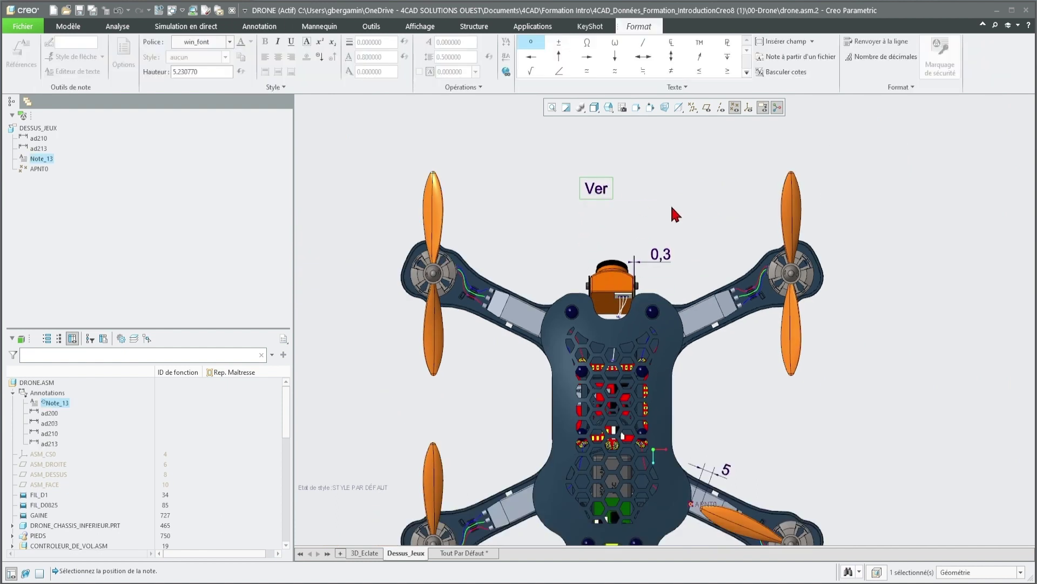
pyautogui.write('ifier les jeux')
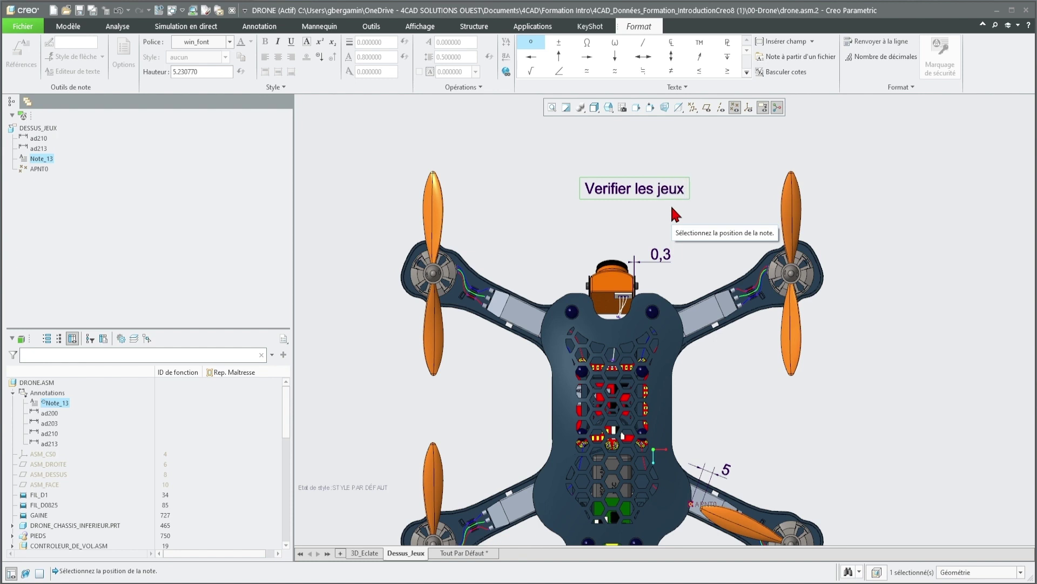
pyautogui.click(644, 215)
pyautogui.moveTo(627, 183); pyautogui.dragTo(597, 193)
pyautogui.click(708, 224)
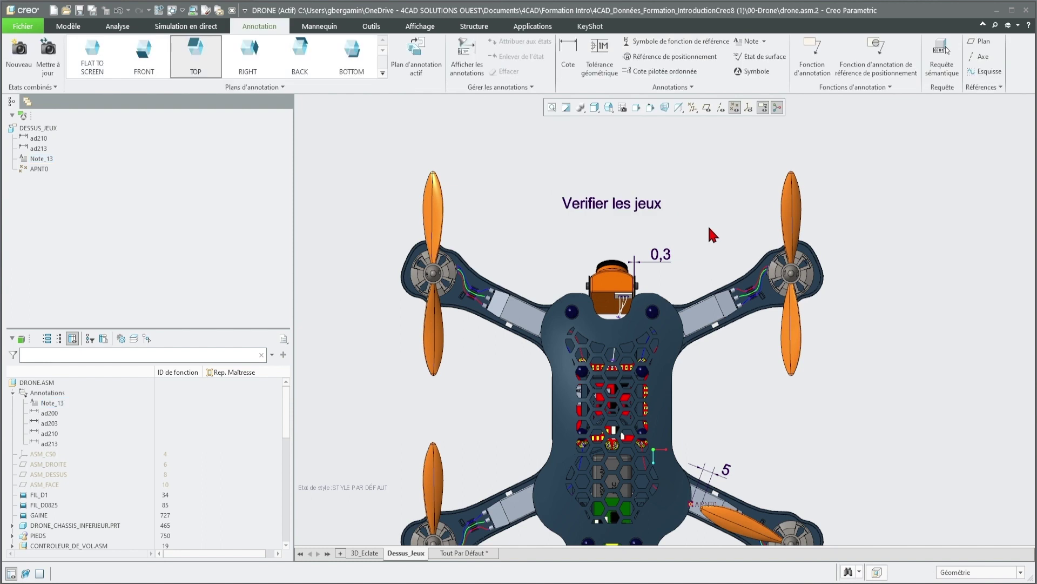
# Update the Dessus_Jeux combined state, and check it by switching to 3D_Eclate and back.
pyautogui.scroll(2, 515, 215)
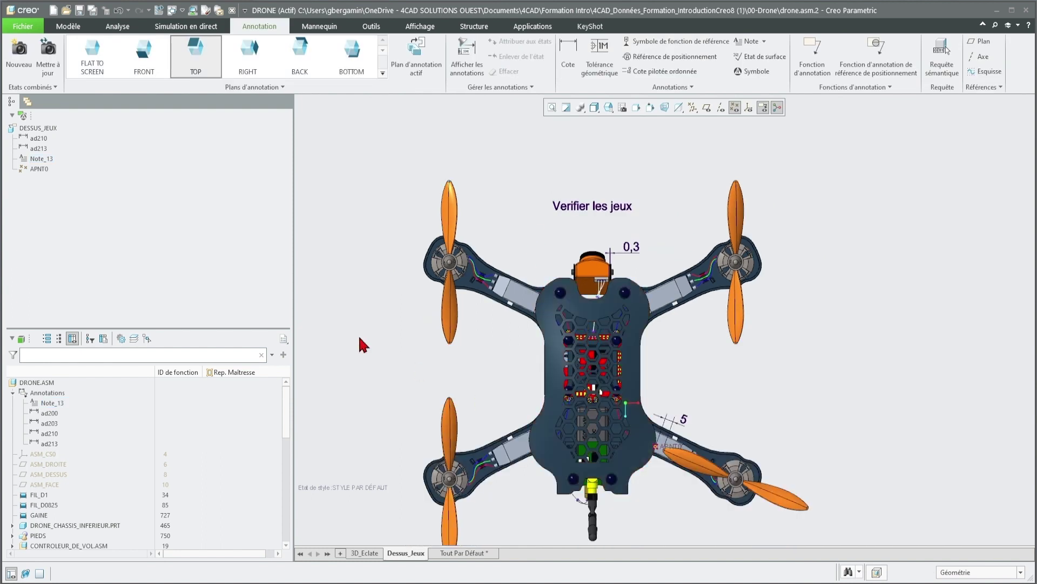
pyautogui.click(54, 72)
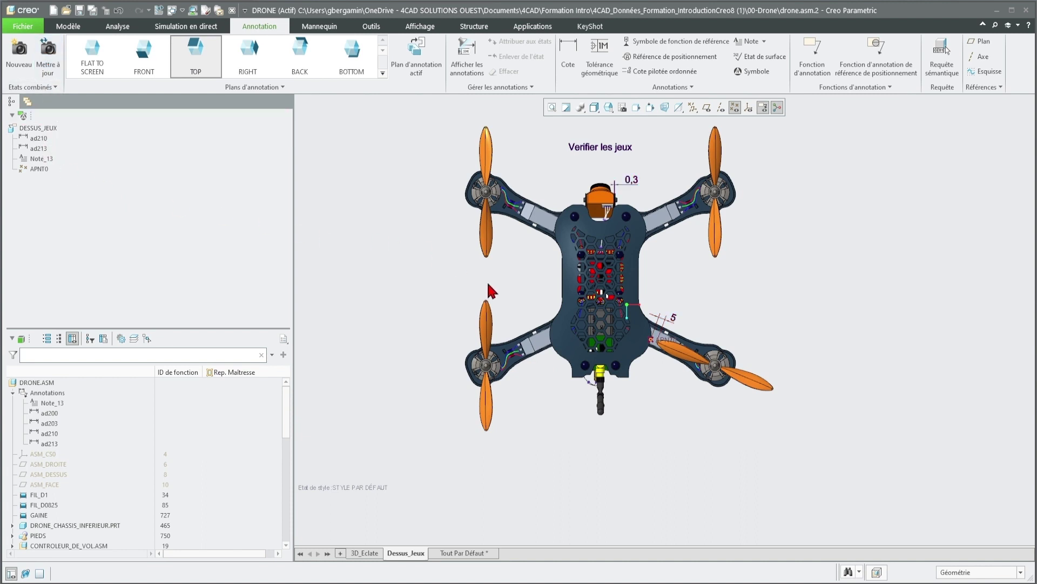
pyautogui.click(369, 553)
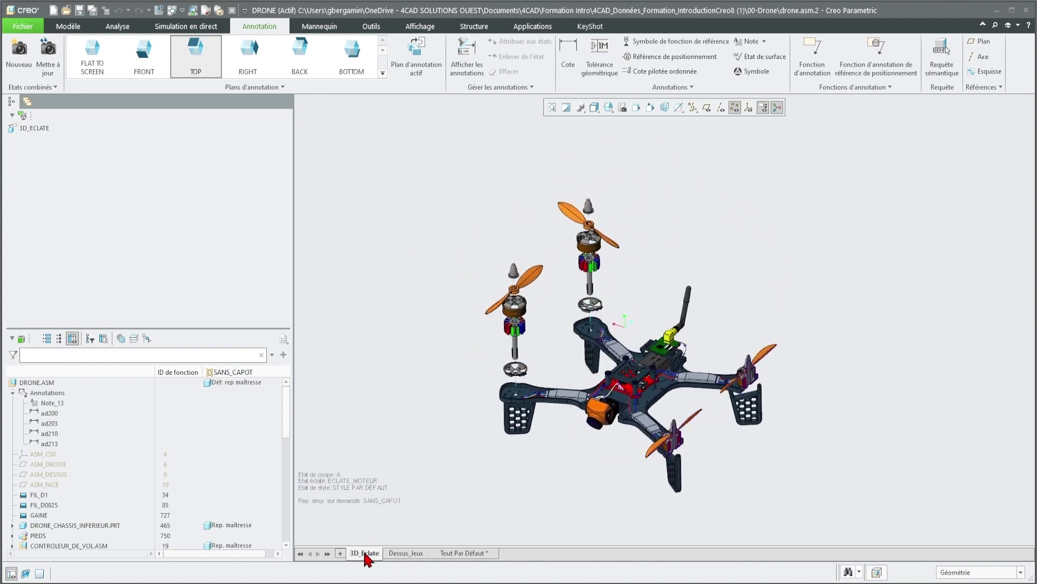
pyautogui.click(407, 556)
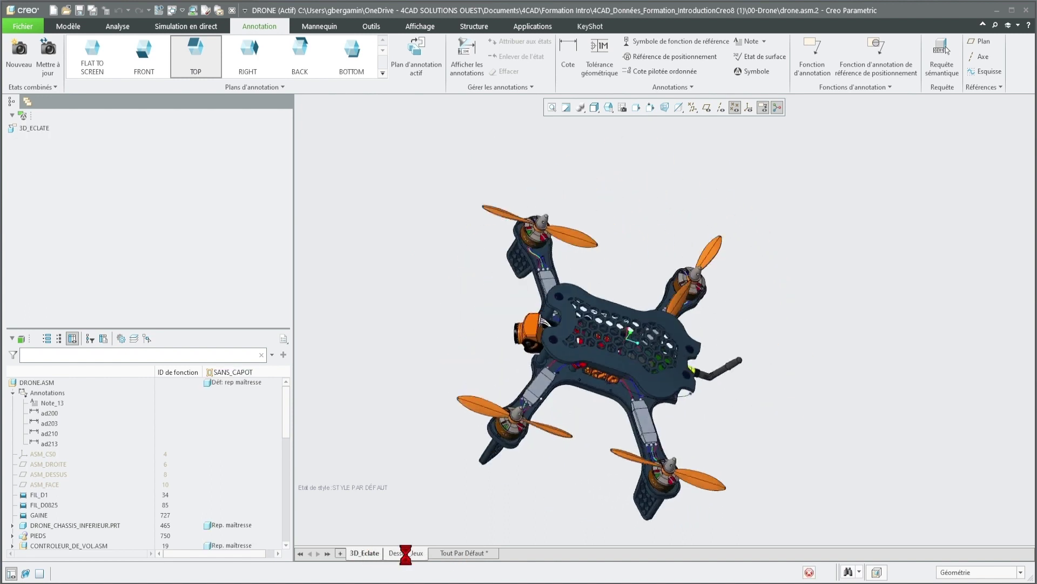
# Display the Tout Par Défaut combined view with datum points hidden, and switch to the DRONE.DRW drawing.
pyautogui.click(440, 558)
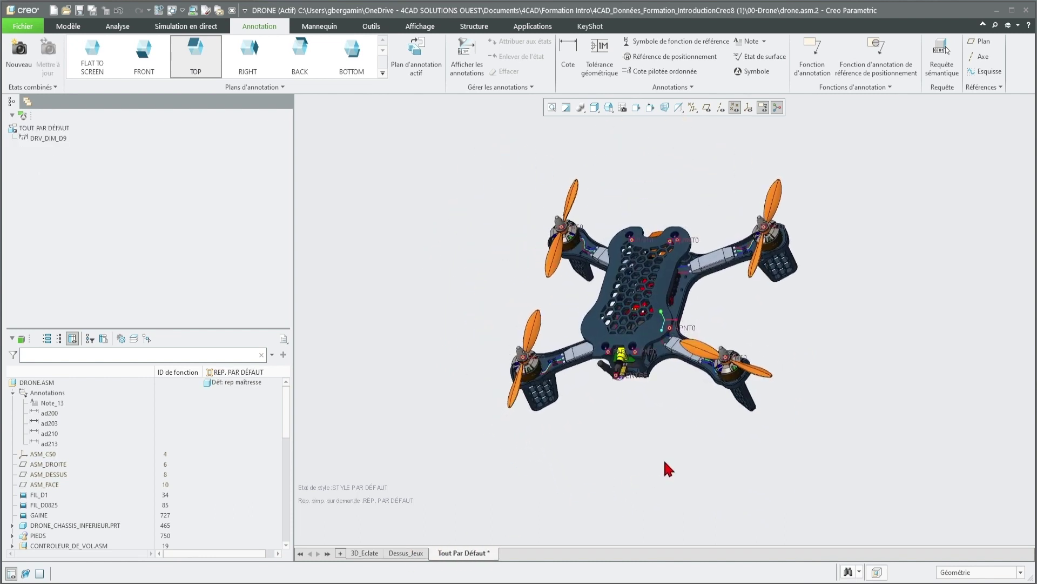
pyautogui.click(733, 107)
pyautogui.click(164, 12)
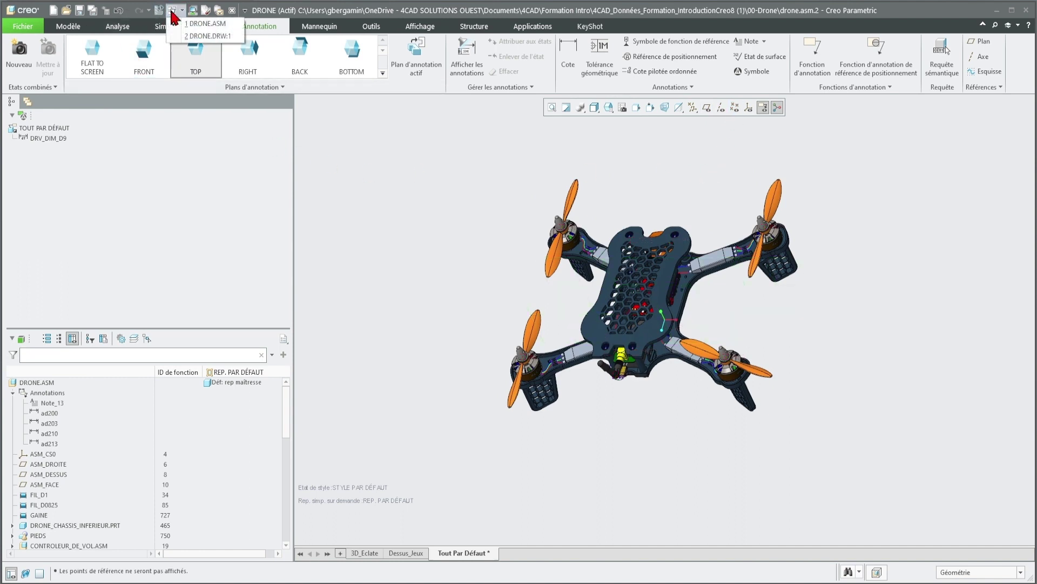
pyautogui.click(200, 34)
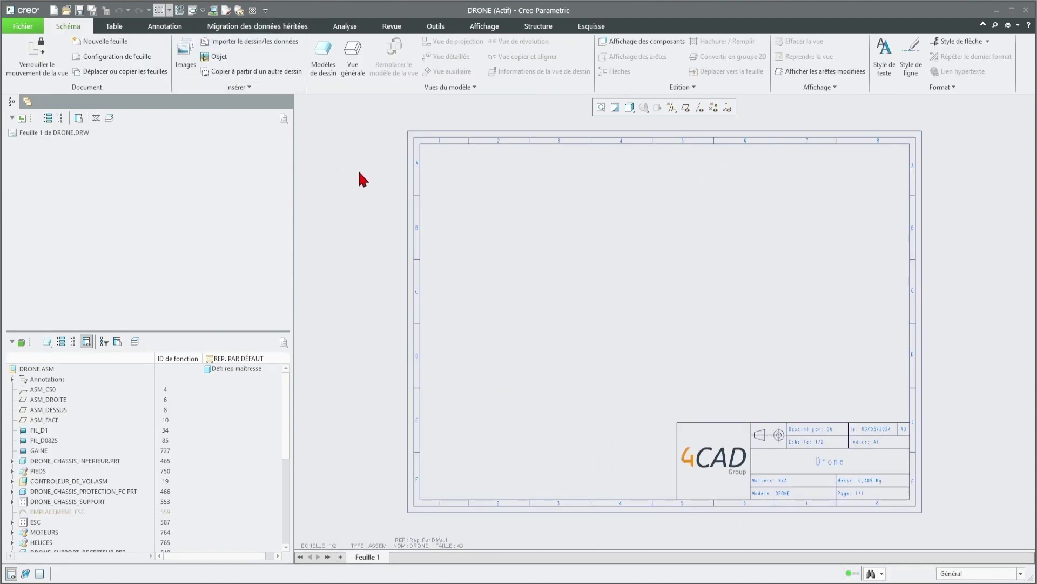
# Place a general view of the drone in the left half of the sheet and apply the 3D_ECLATE model orientation.
pyautogui.click(352, 61)
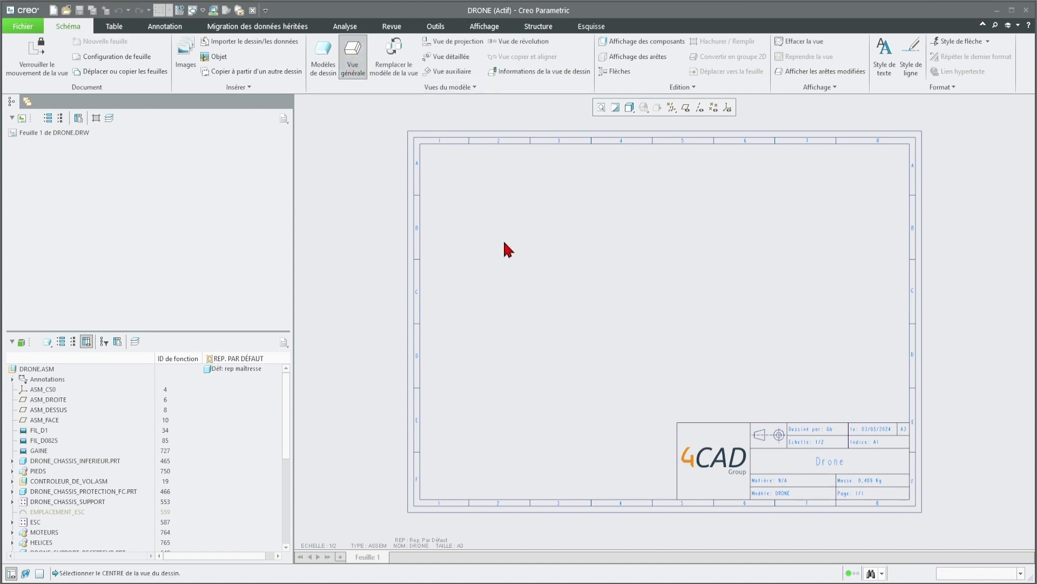
pyautogui.click(530, 271)
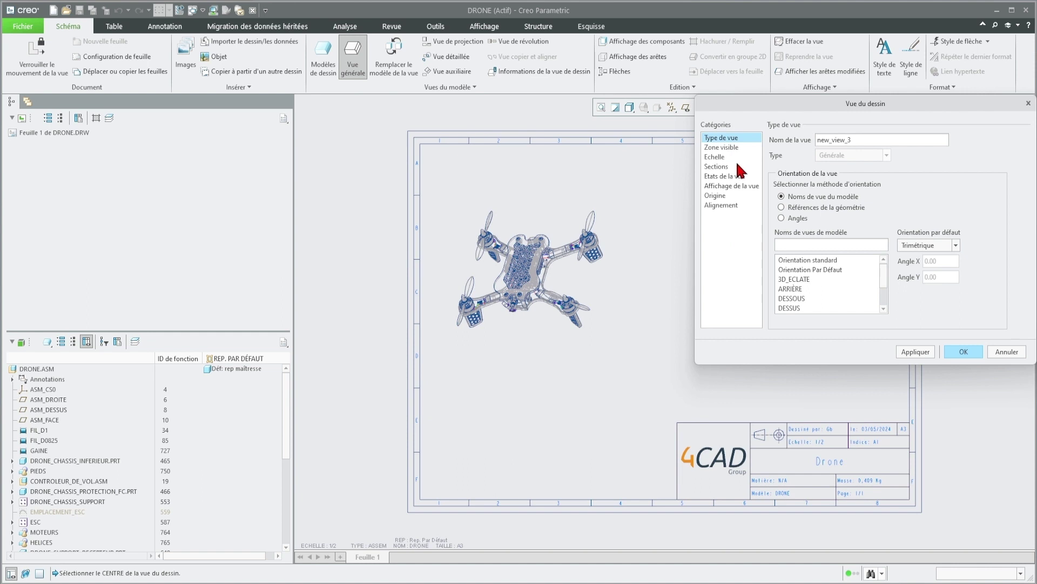
pyautogui.click(813, 279)
pyautogui.click(916, 352)
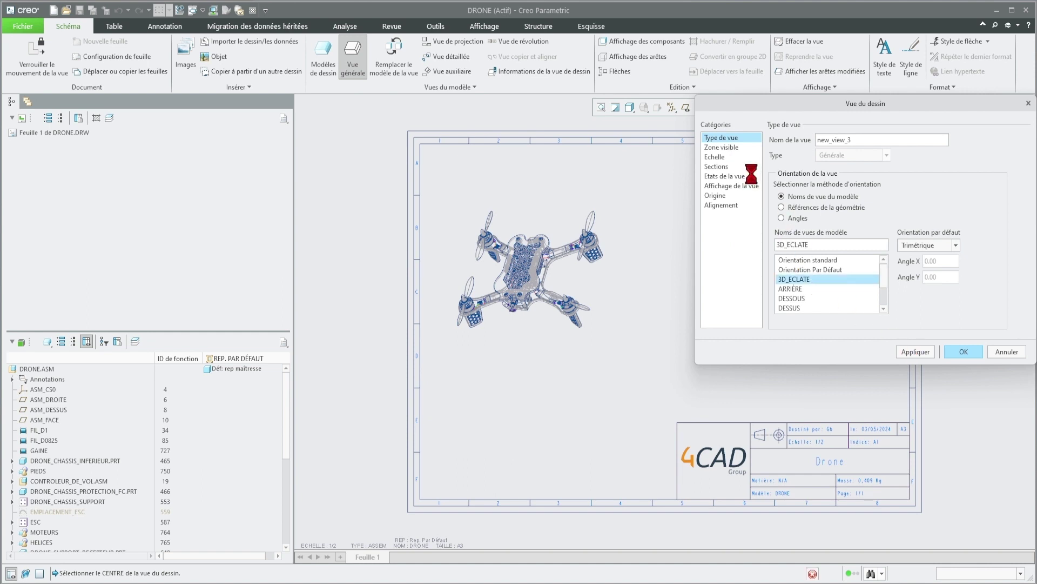
# Apply the 3D_ECLATE combined state to the new general view.
pyautogui.click(724, 176)
pyautogui.click(790, 148)
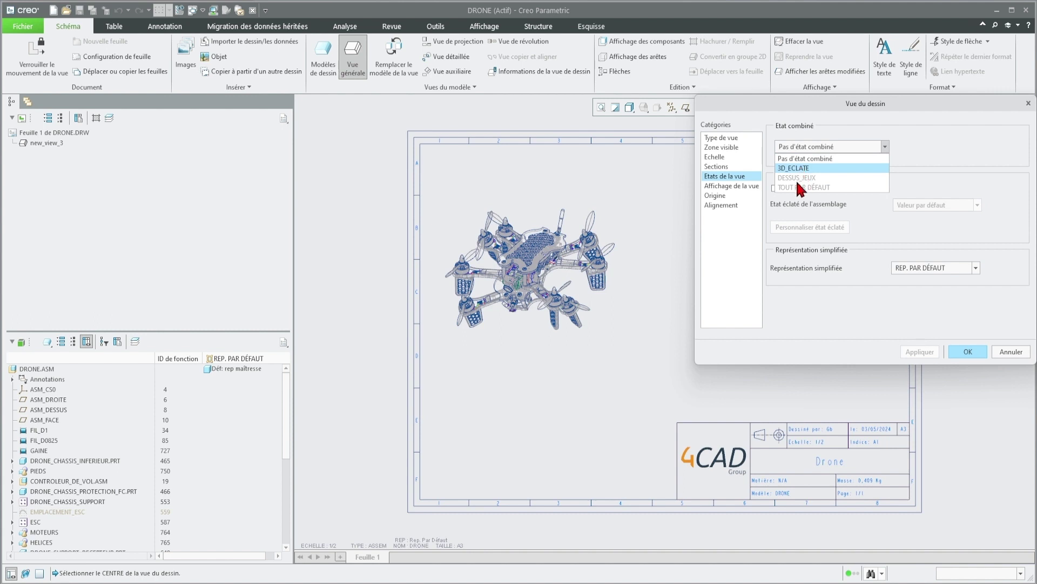
pyautogui.click(803, 167)
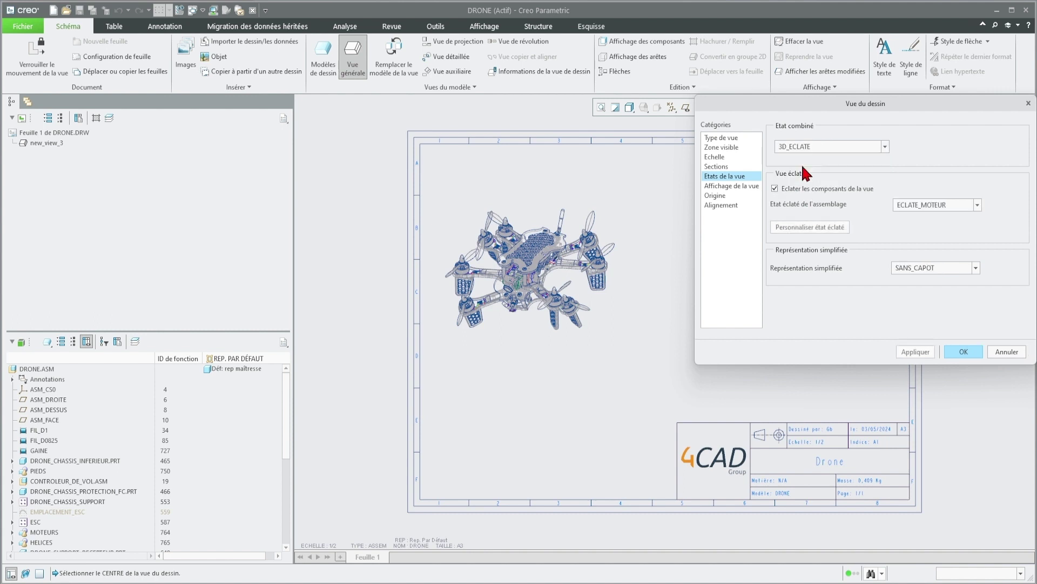
pyautogui.click(919, 351)
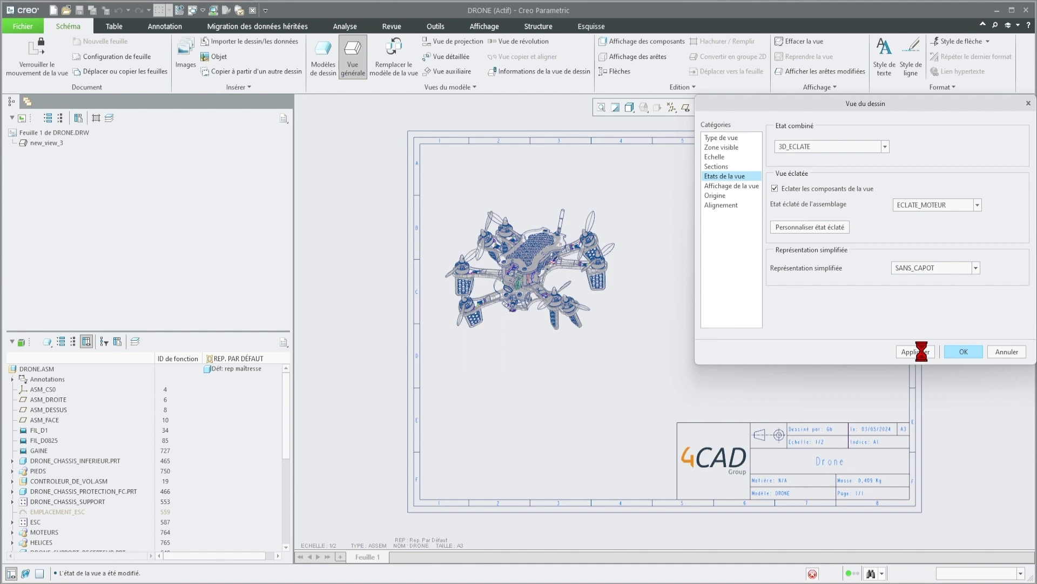
# Remove 2D section A from the exploded view and set its section option to Pas de section.
pyautogui.click(731, 186)
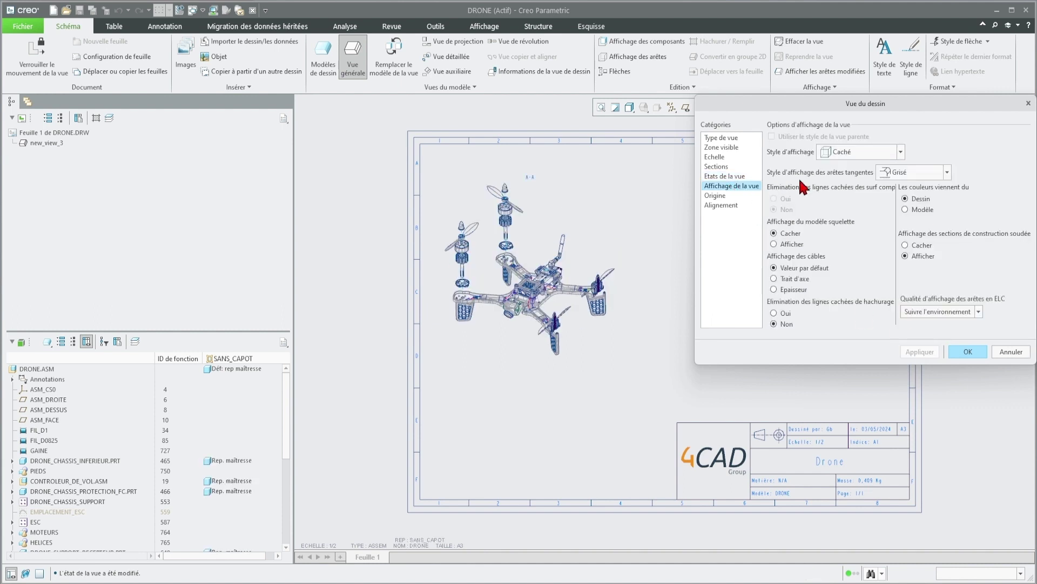
pyautogui.click(843, 153)
pyautogui.click(877, 342)
pyautogui.click(719, 166)
pyautogui.click(817, 222)
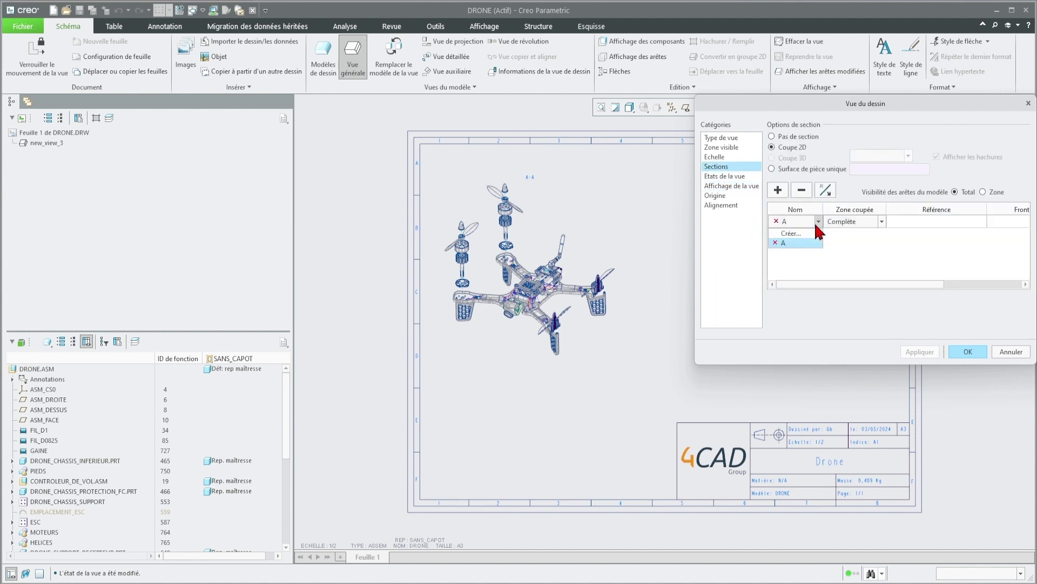
pyautogui.click(802, 193)
pyautogui.click(802, 190)
pyautogui.click(788, 139)
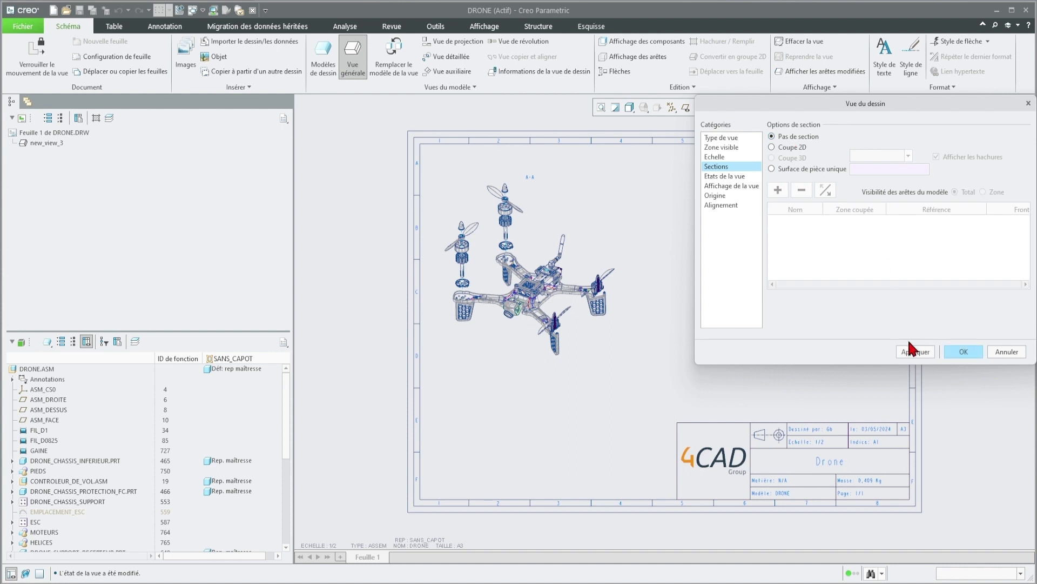
# Set the exploded view's display style to Ombrage avec des arêtes and confirm the view settings.
pyautogui.click(731, 185)
pyautogui.click(859, 153)
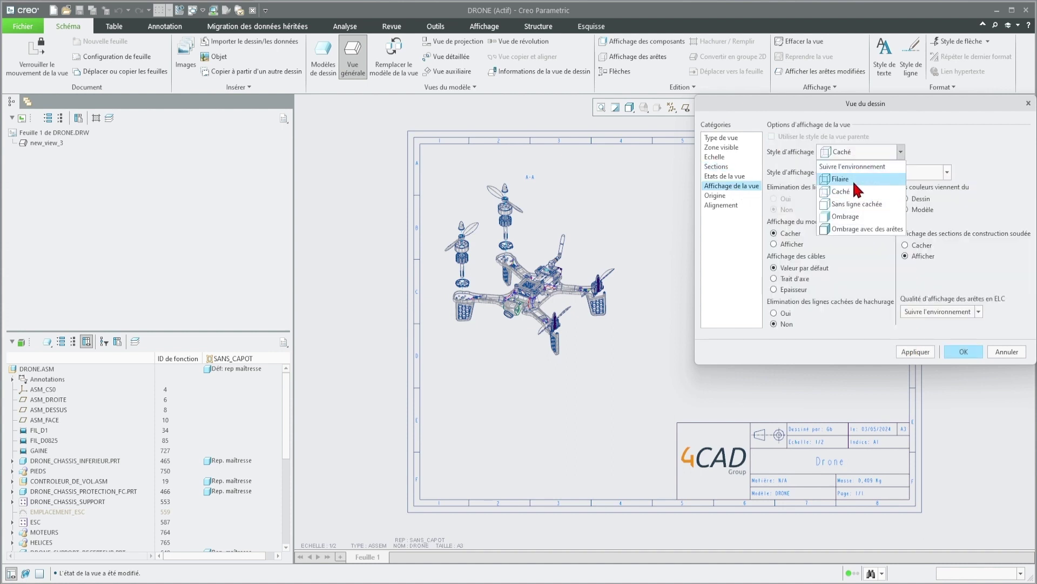
pyautogui.click(854, 230)
pyautogui.click(915, 352)
pyautogui.click(963, 351)
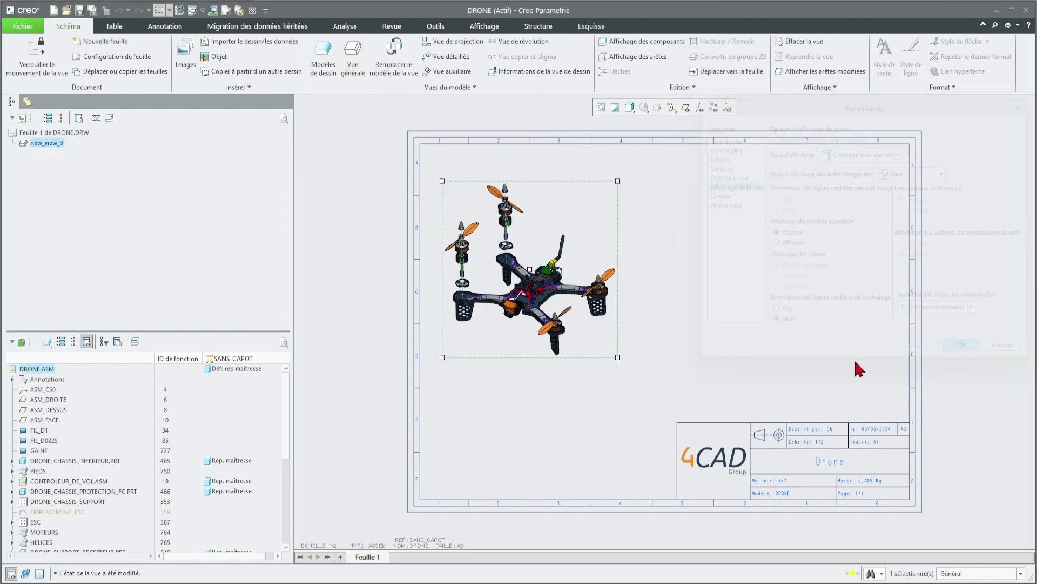
# Move the exploded view slightly right and down on the sheet.
pyautogui.click(539, 381)
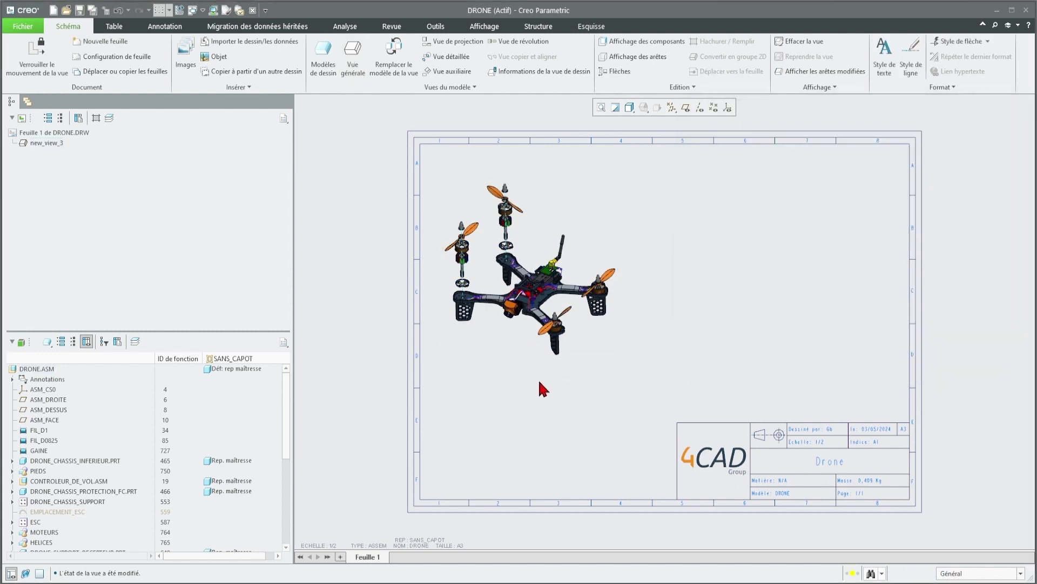
pyautogui.click(593, 342)
pyautogui.moveTo(598, 342); pyautogui.dragTo(629, 354)
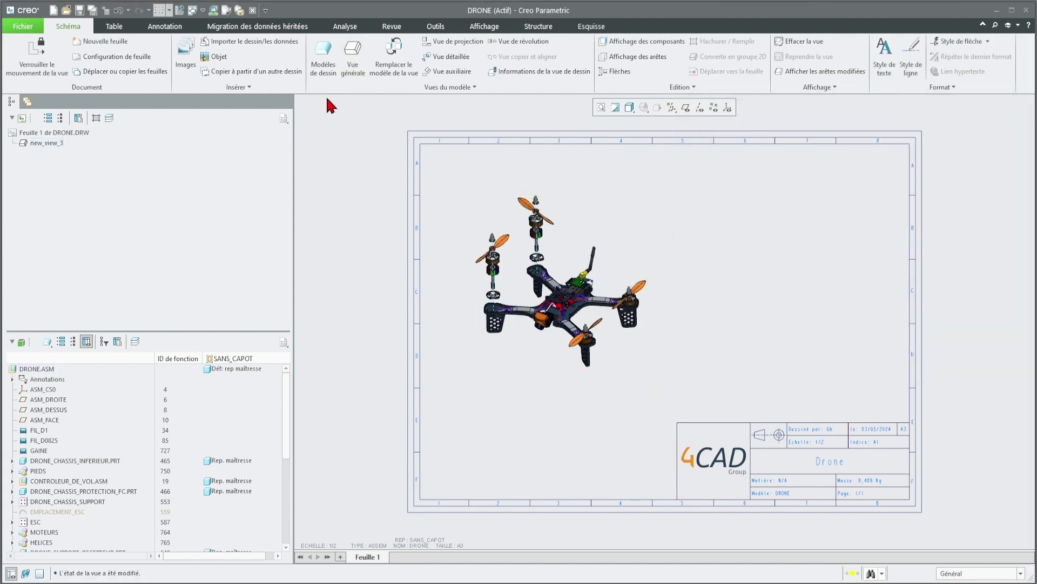
# Place a second general view in the right half of the sheet, above the title block, and apply the DESSUS orientation.
pyautogui.click(352, 62)
pyautogui.click(777, 266)
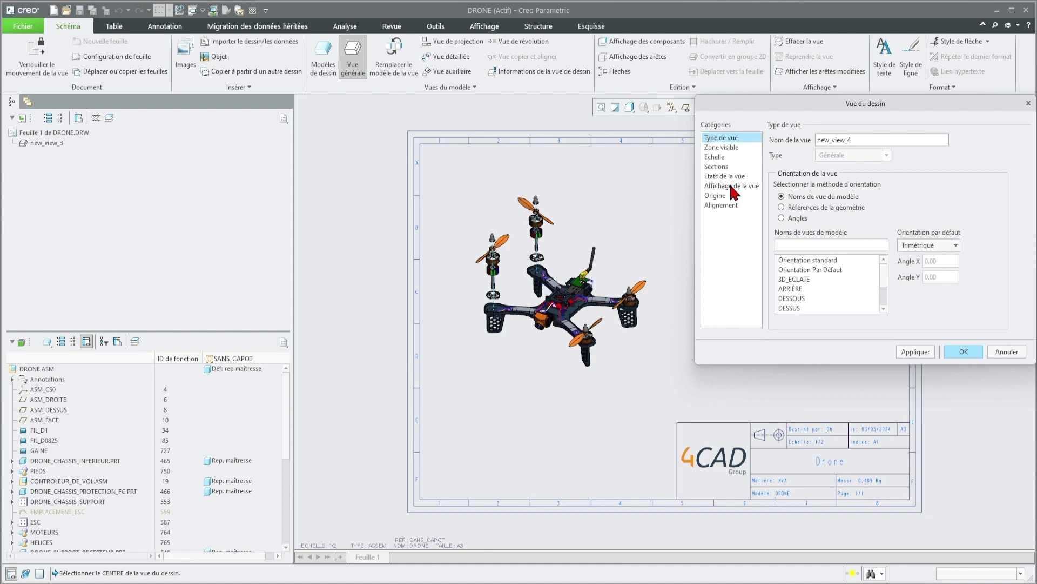
pyautogui.scroll(-1, 814, 277)
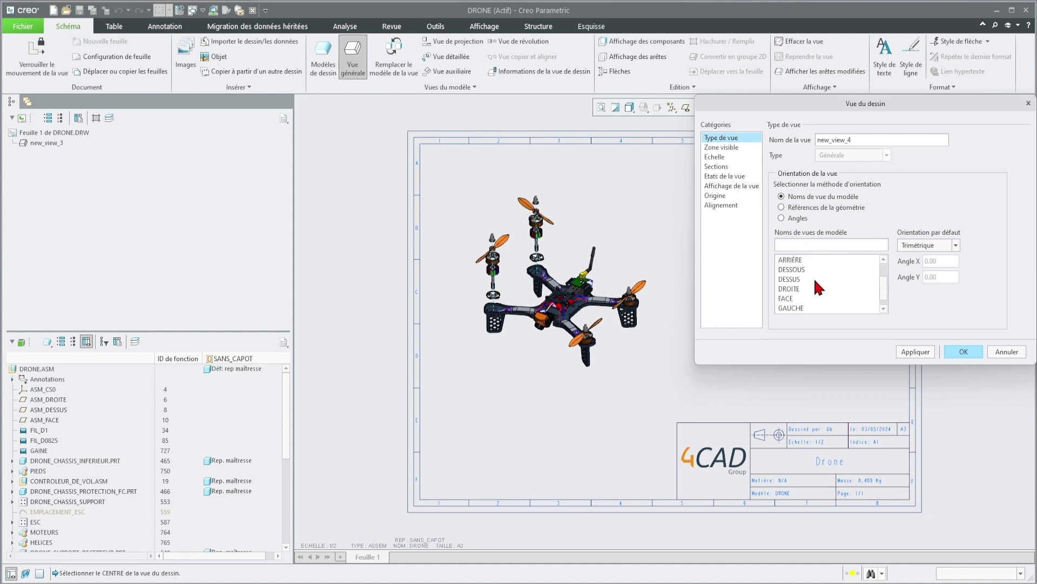
pyautogui.click(806, 278)
pyautogui.click(915, 352)
# Assign the DESSUS_JEUX combined state to the top view, with component explosion turned off, and confirm the view settings.
pyautogui.moveTo(821, 100); pyautogui.dragTo(434, 132)
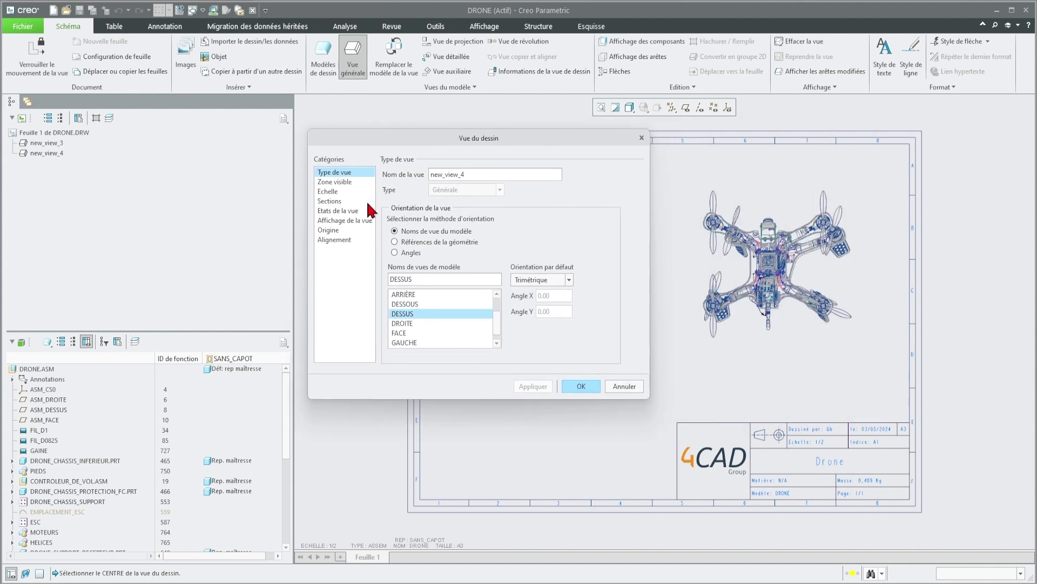
pyautogui.click(340, 211)
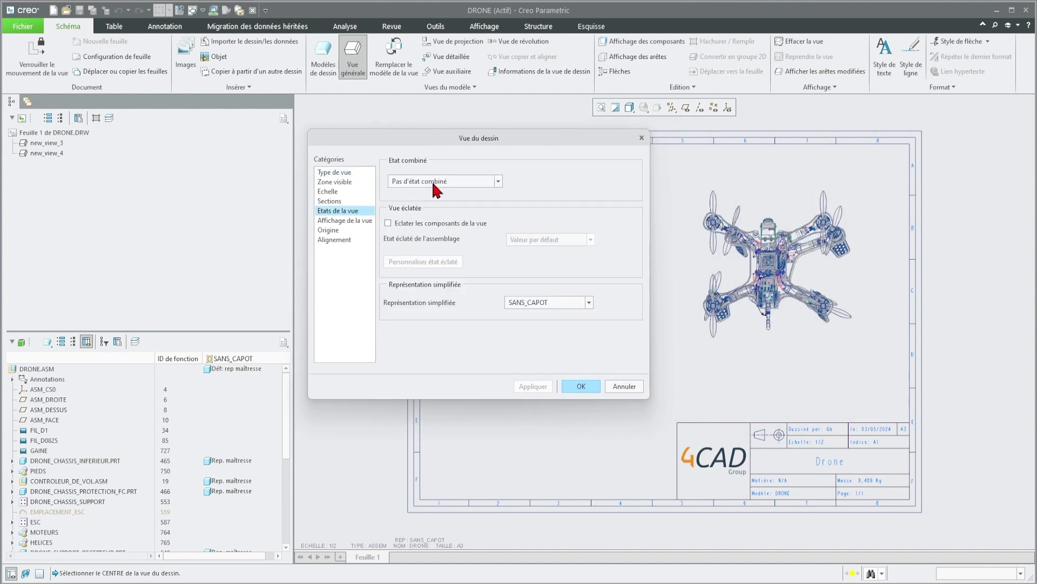
pyautogui.click(435, 181)
pyautogui.click(430, 210)
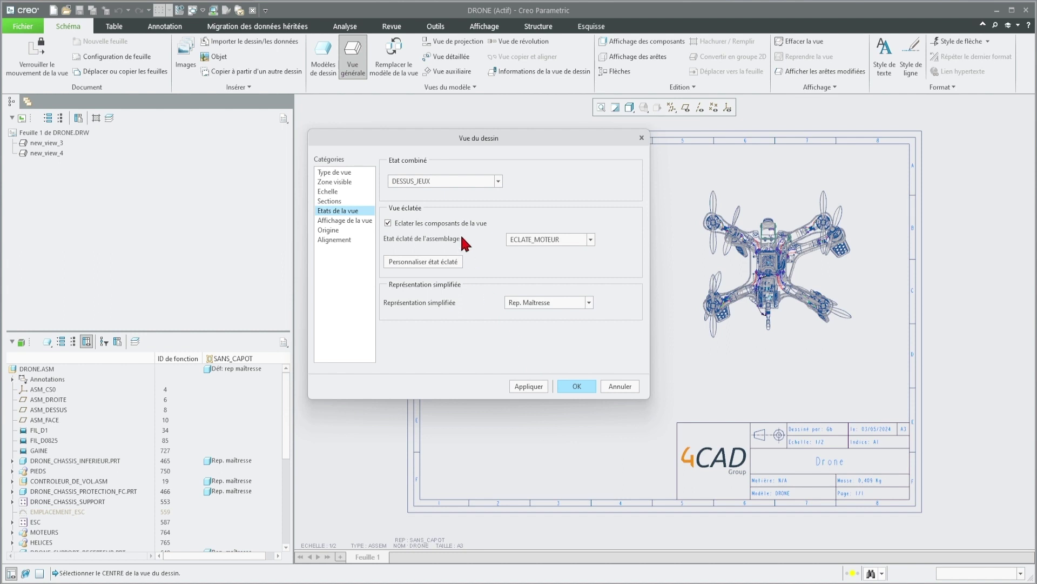
pyautogui.click(459, 223)
pyautogui.click(538, 386)
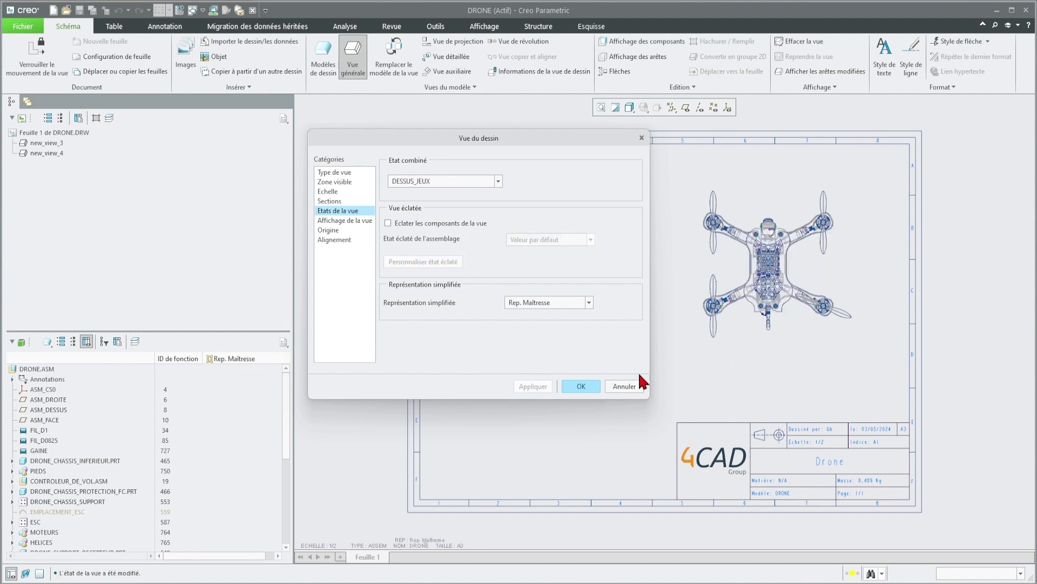
pyautogui.click(577, 386)
pyautogui.click(785, 359)
# Set the top view's display style to Ombrage avec des arêtes and refit the whole sheet.
pyautogui.scroll(2, 838, 256)
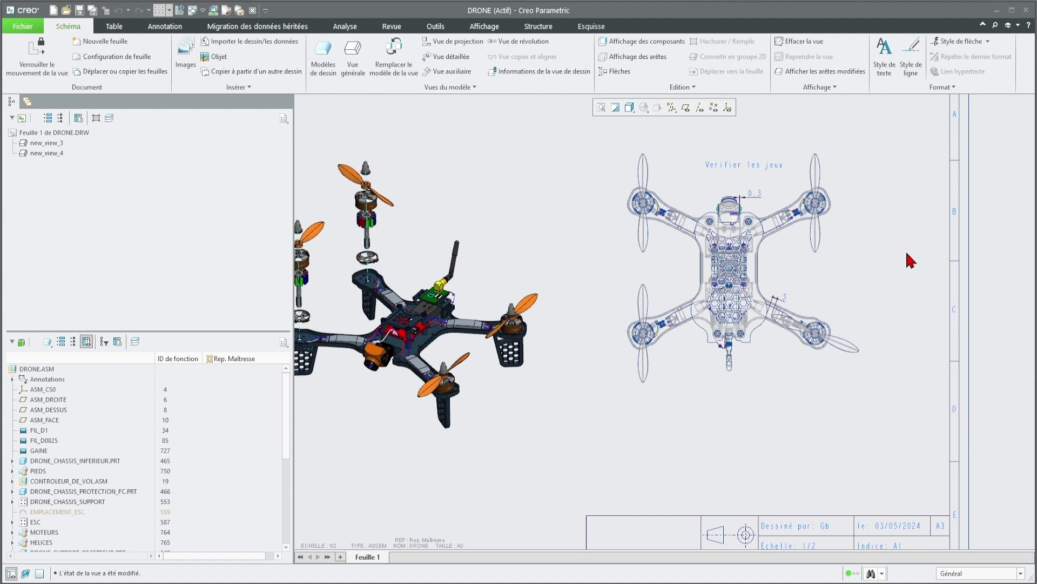
pyautogui.click(842, 259)
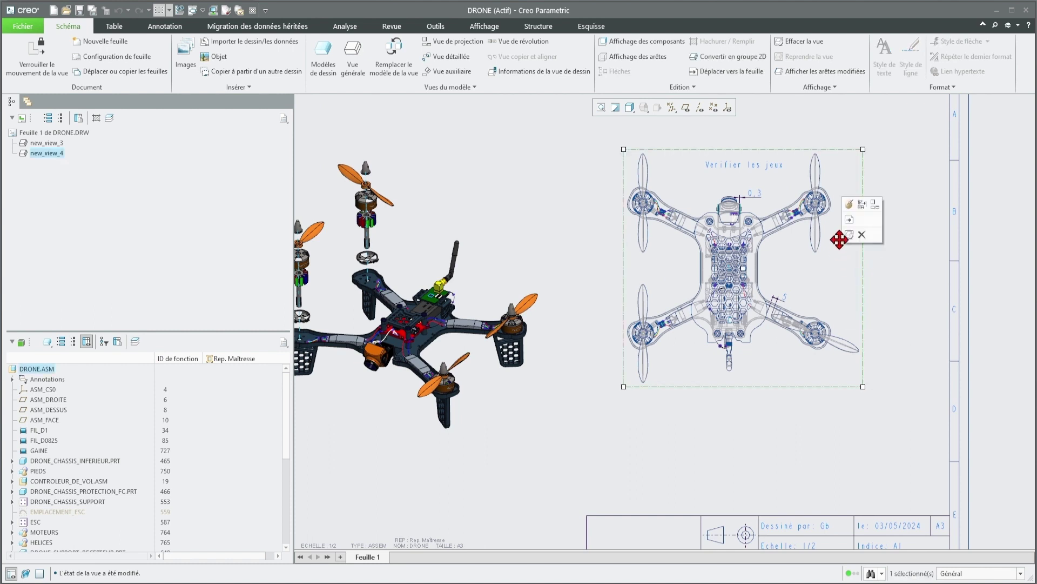
pyautogui.click(850, 205)
pyautogui.click(348, 221)
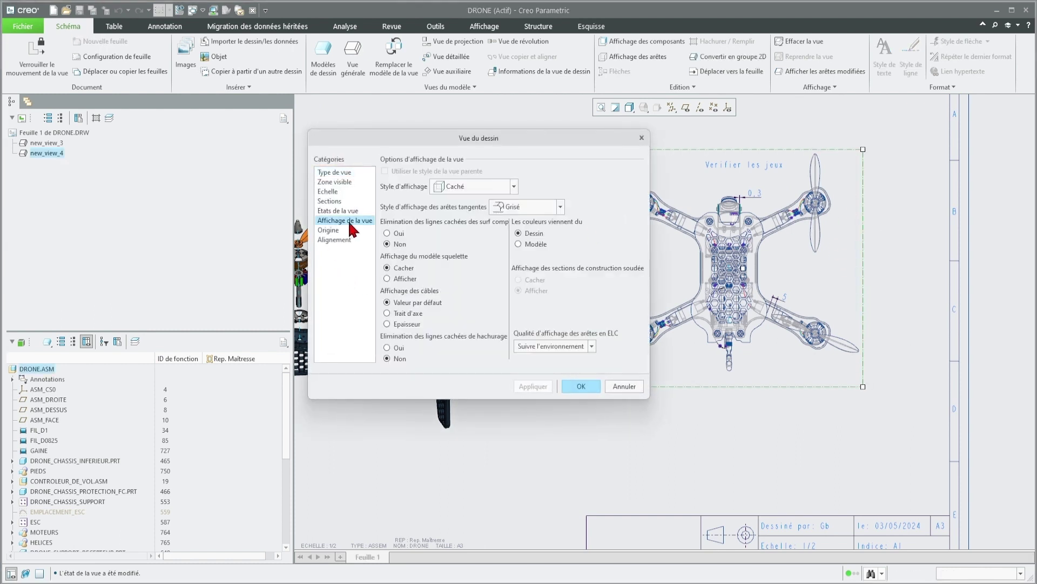
pyautogui.click(465, 187)
pyautogui.click(474, 262)
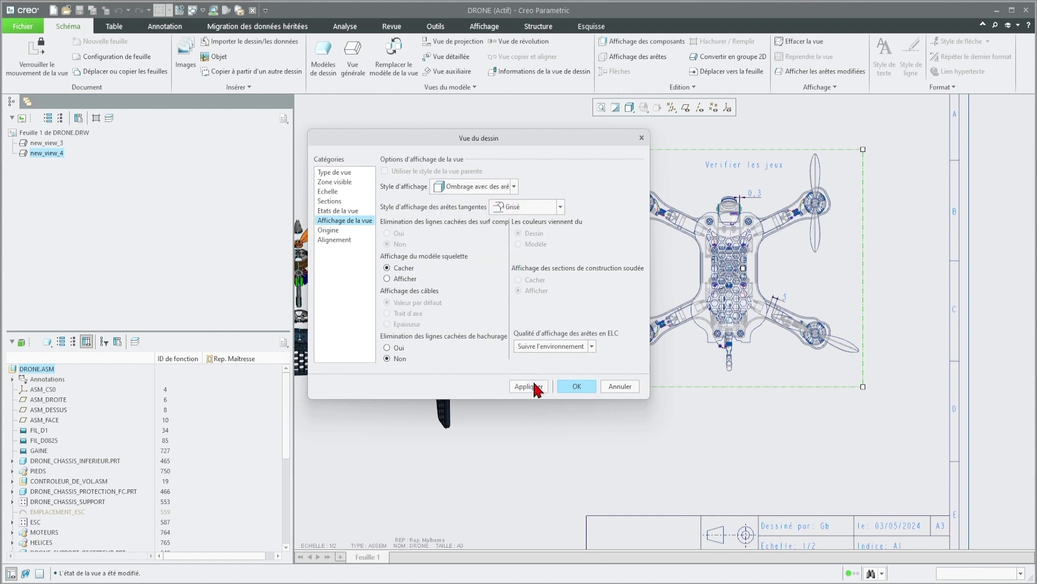
pyautogui.click(575, 386)
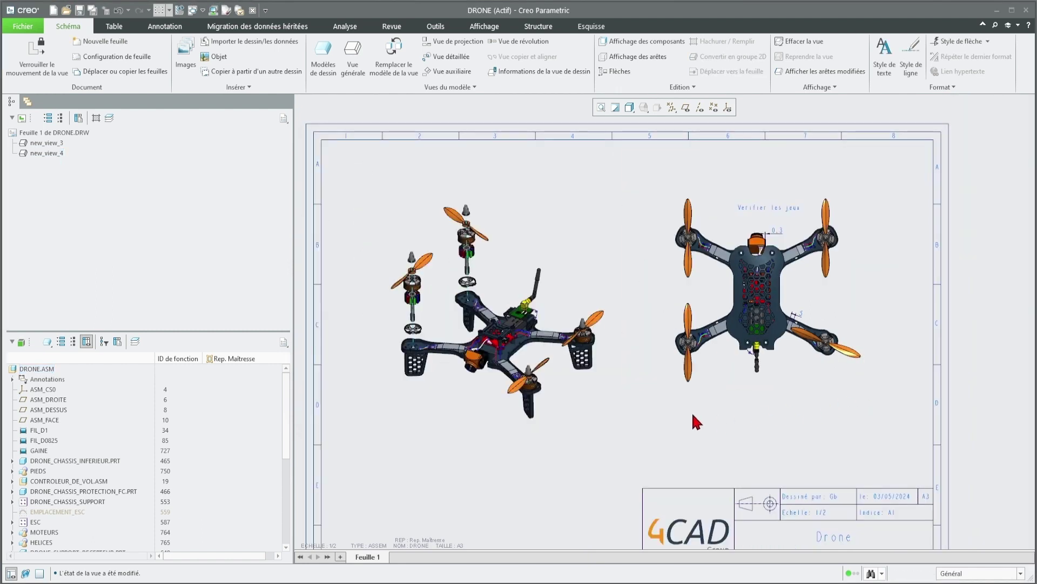
pyautogui.click(601, 107)
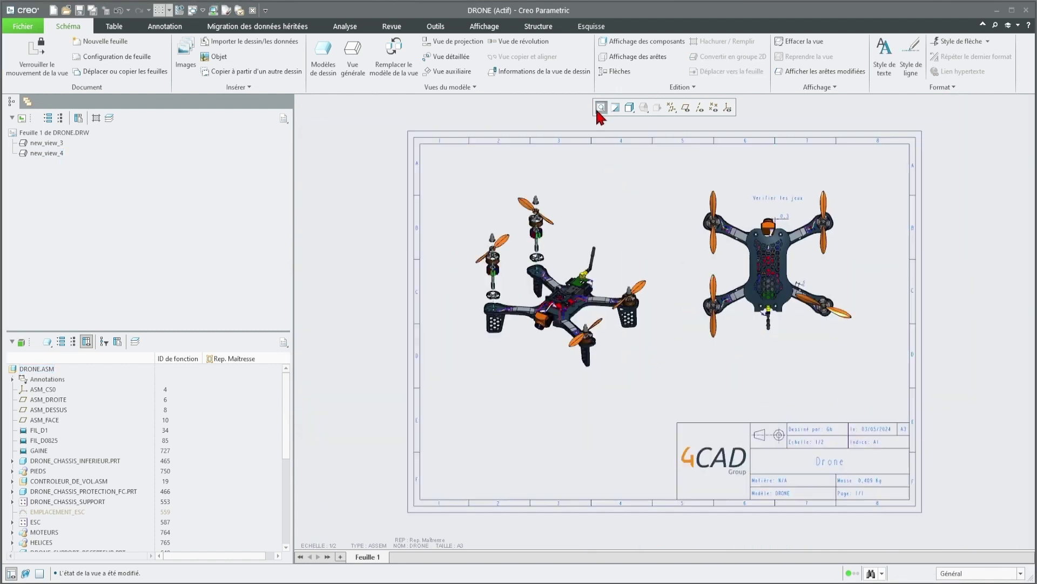